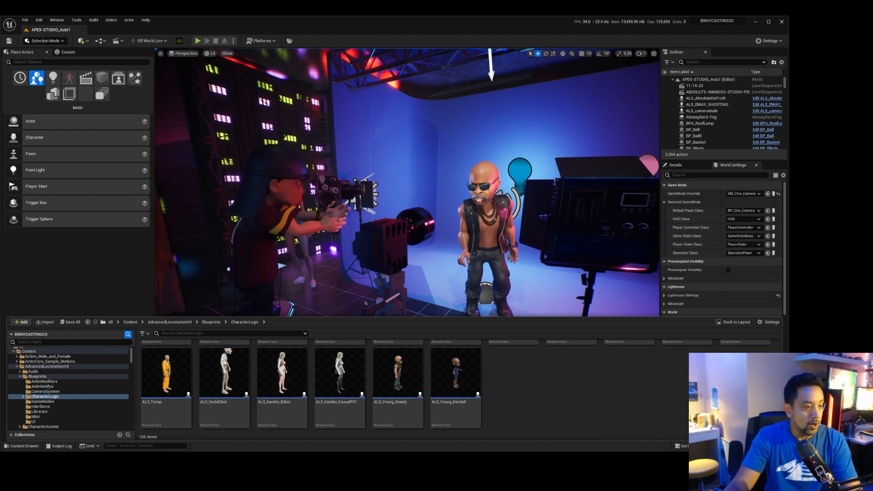
Scroll up to the XNS take-1 assets in BwayCharacters/_animation and select the young_greedy take-1 animation.
{"action": "scroll", "coordinate": [455, 386], "scroll_direction": "up", "scroll_amount": 1}
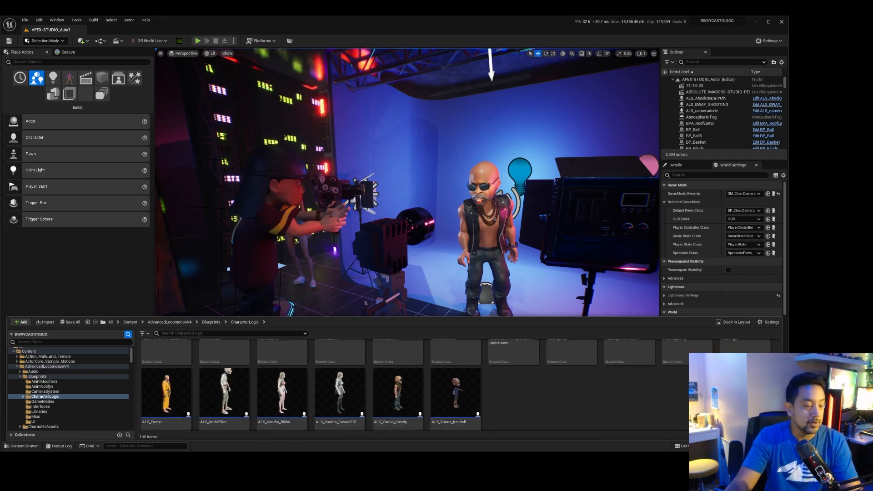
{"action": "scroll", "coordinate": [514, 387], "scroll_direction": "up", "scroll_amount": 2}
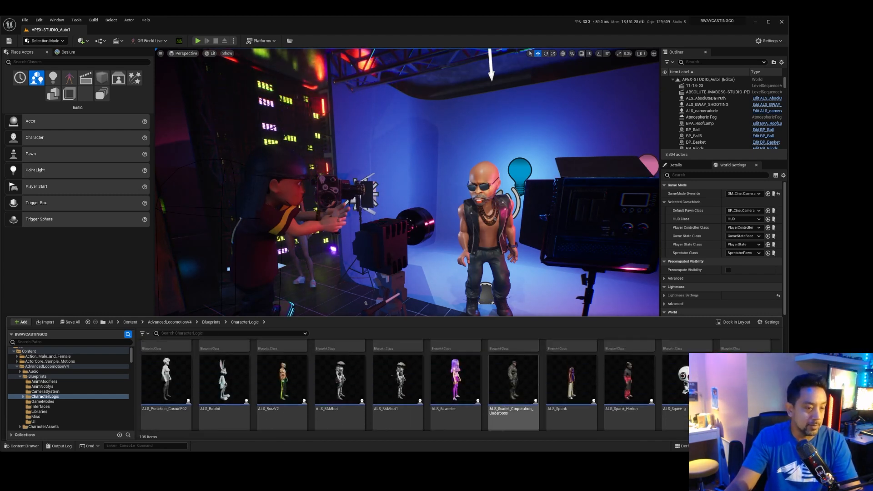
{"action": "scroll", "coordinate": [514, 386], "scroll_direction": "up", "scroll_amount": 1}
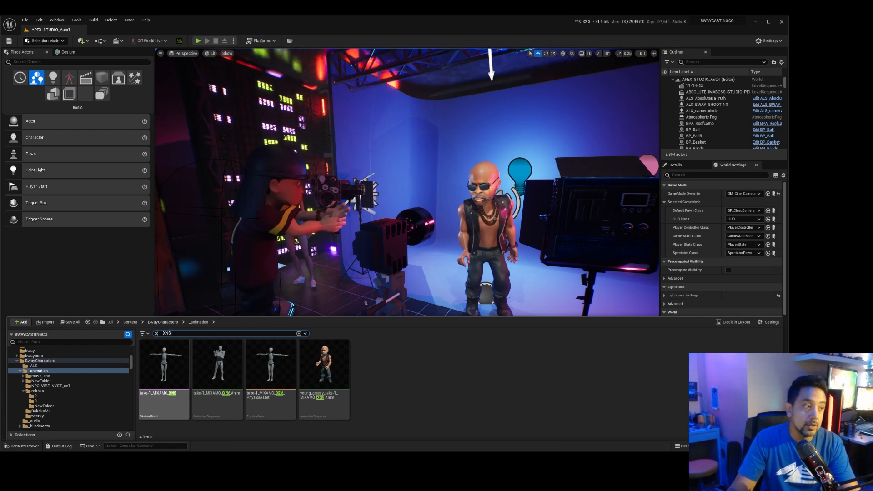
{"action": "left_click", "coordinate": [163, 397]}
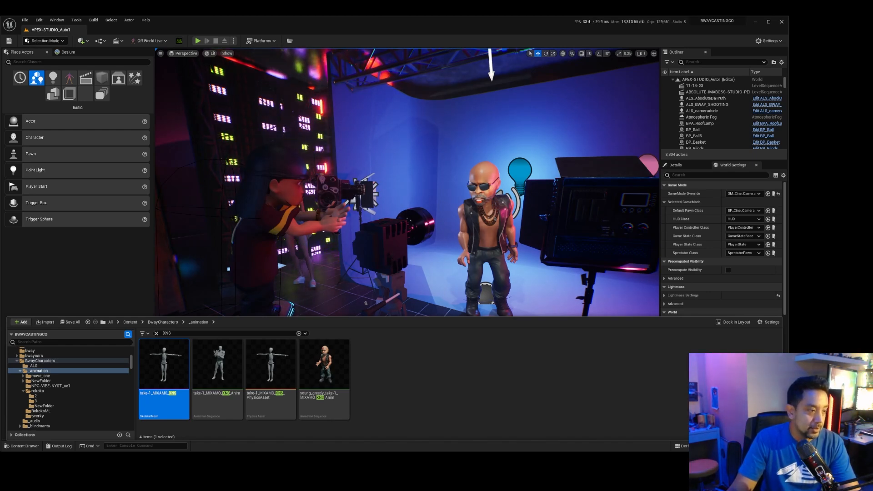
{"action": "left_click", "coordinate": [325, 380]}
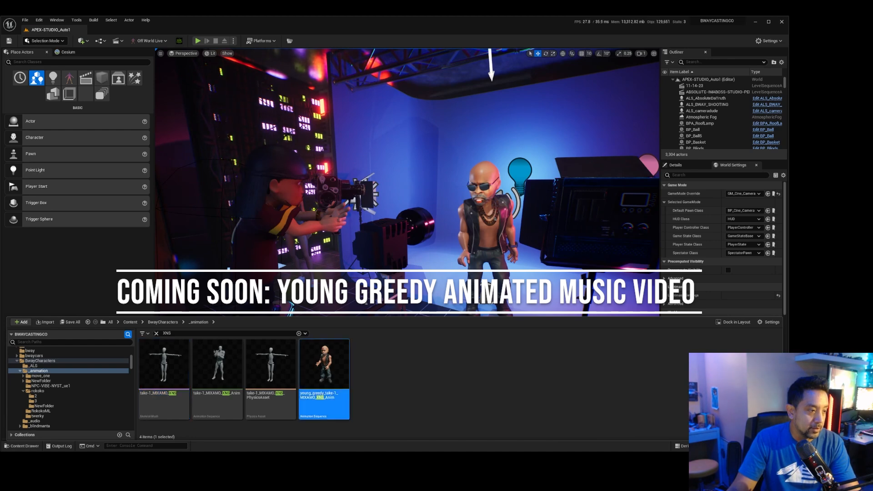
Preview the young_greedy take-1 animation, then go back to the studio level.
{"action": "double_click", "coordinate": [324, 379]}
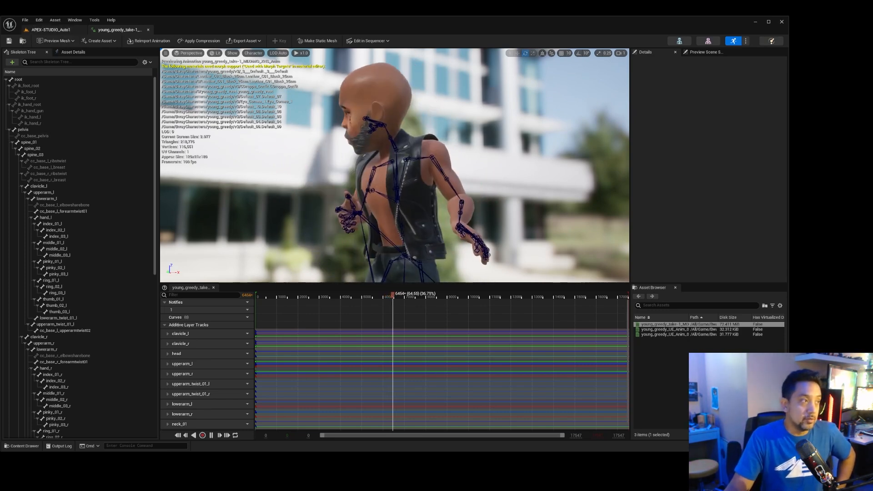
{"action": "left_click", "coordinate": [51, 30]}
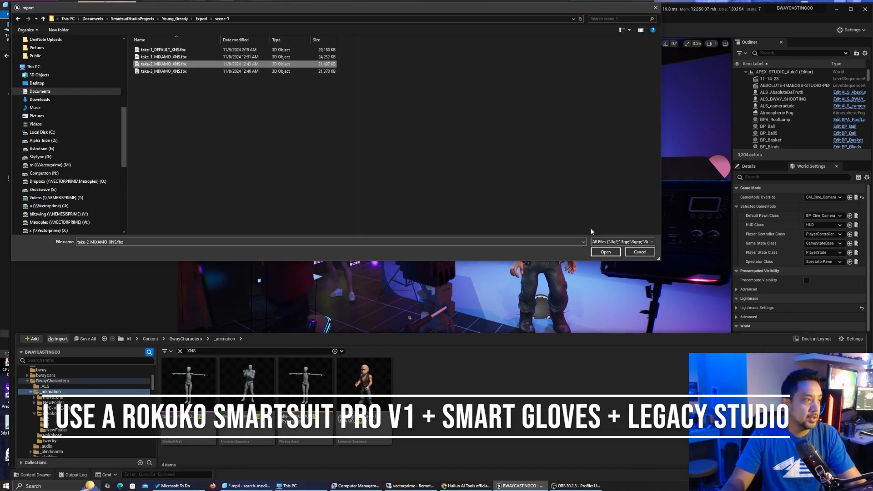
Open take-2_MIXAMO_XNS.fbx for import and assign the SK_UE4Mannequin_MixamoRig skeleton.
{"action": "left_click", "coordinate": [605, 252]}
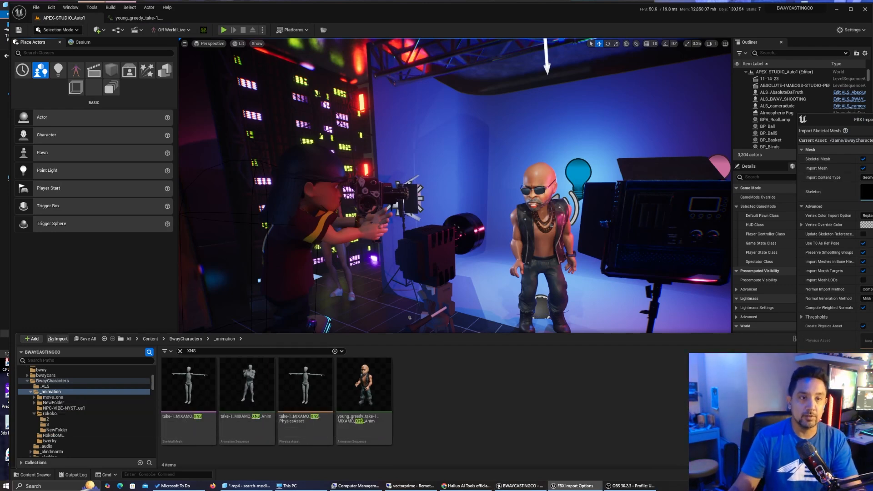
{"action": "left_click_drag", "start_coordinate": [872, 119], "coordinate": [649, 135]}
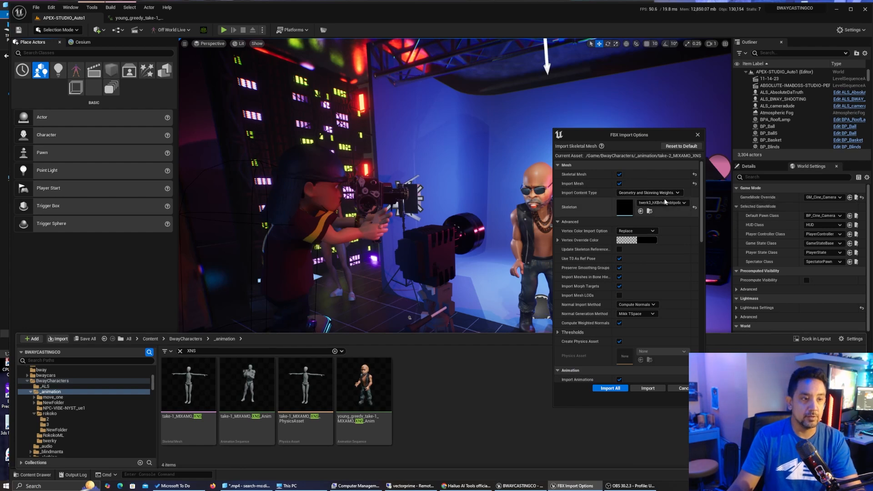
{"action": "left_click", "coordinate": [665, 203]}
{"action": "type", "text": "mix"}
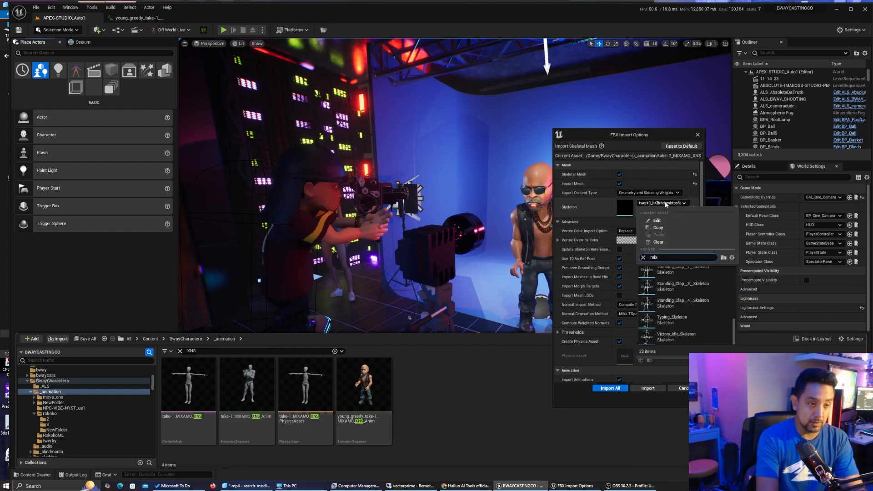
{"action": "type", "text": "amo"}
{"action": "key", "text": "BackSpace"}
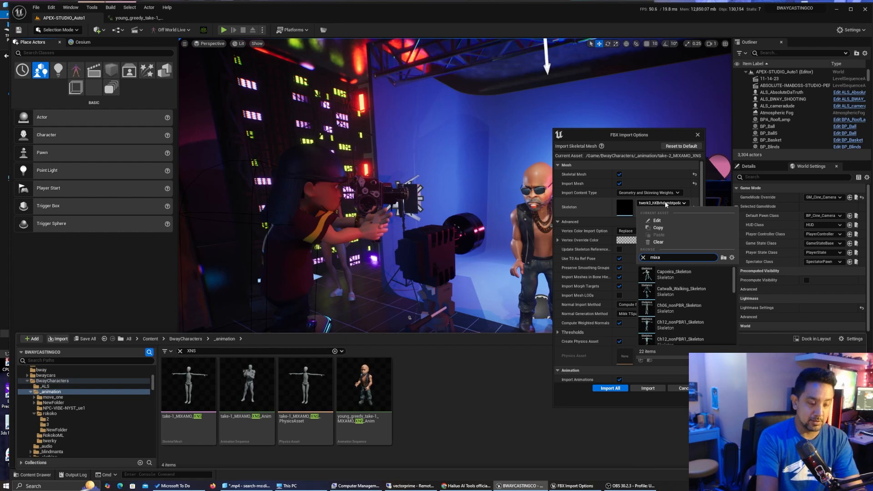
{"action": "key", "text": "BackSpace"}
{"action": "key", "text": "BackSpace"}
{"action": "key", "text": "BackSpace"}
{"action": "key", "text": "BackSpace"}
{"action": "type", "text": "rokoo"}
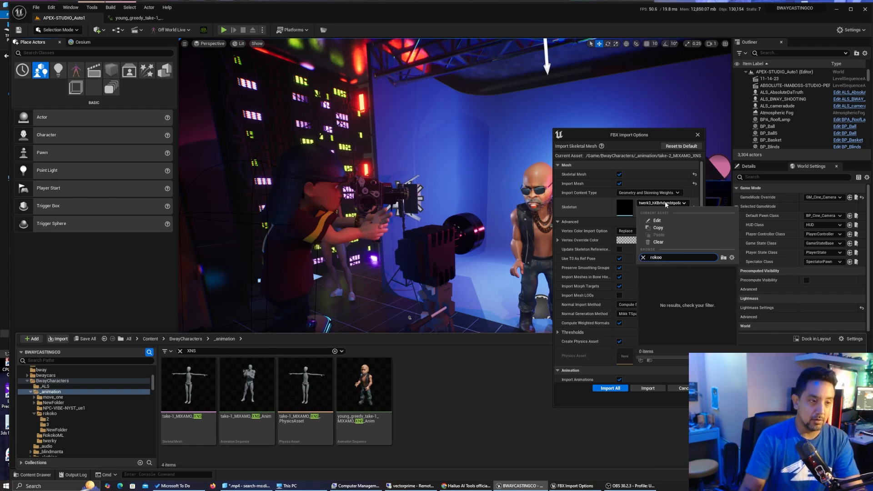
{"action": "key", "text": "BackSpace"}
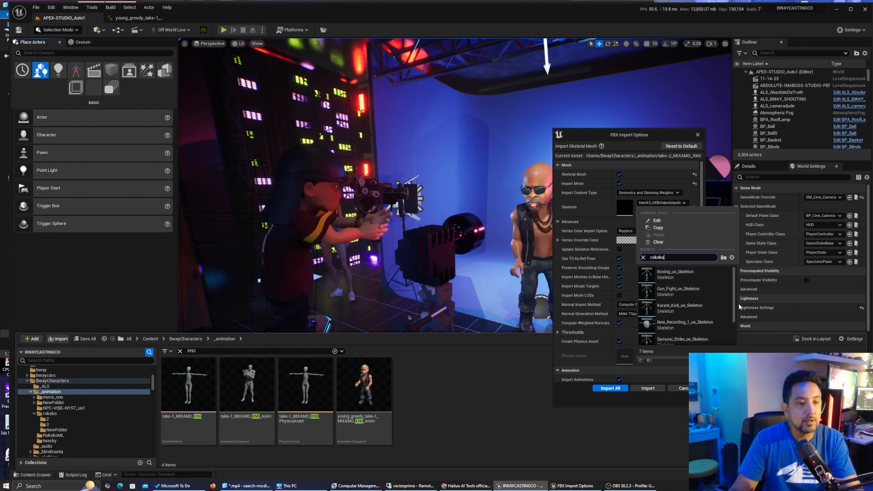
{"action": "left_click_drag", "start_coordinate": [736, 311], "coordinate": [735, 339]}
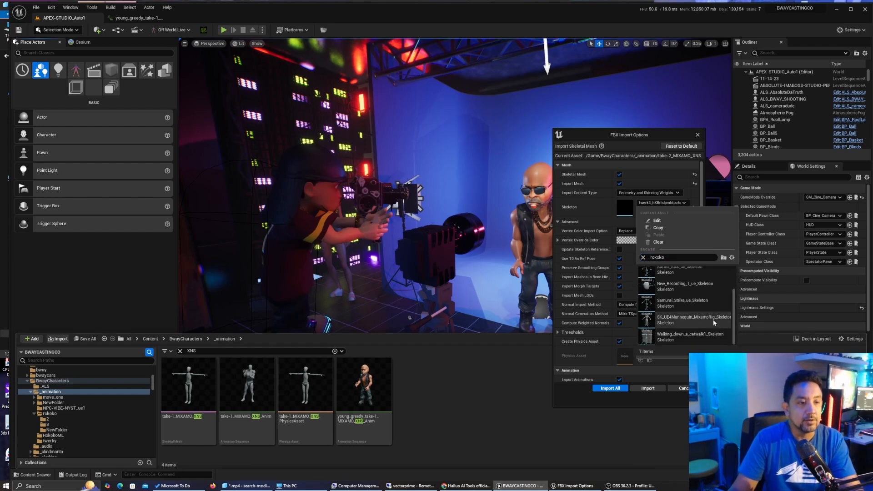
{"action": "left_click", "coordinate": [694, 318]}
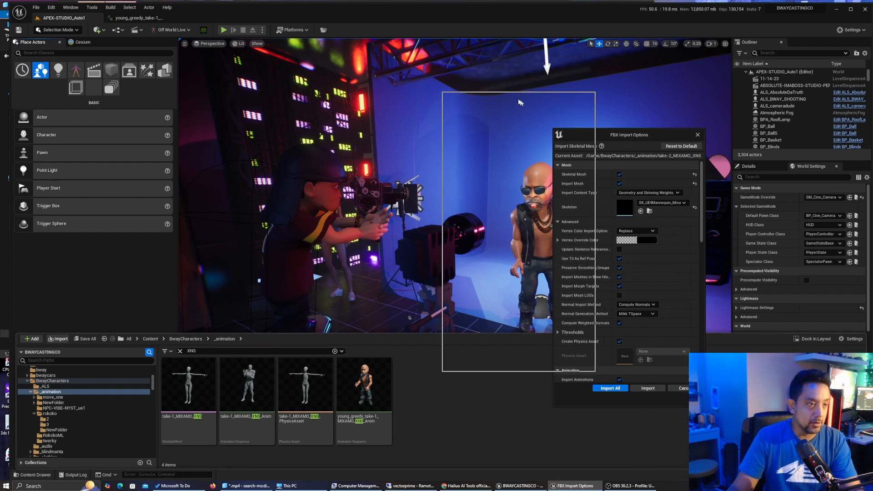
Review the FBX animation import options, confirming Exported Time animation length.
{"action": "left_click_drag", "start_coordinate": [521, 102], "coordinate": [513, 98]}
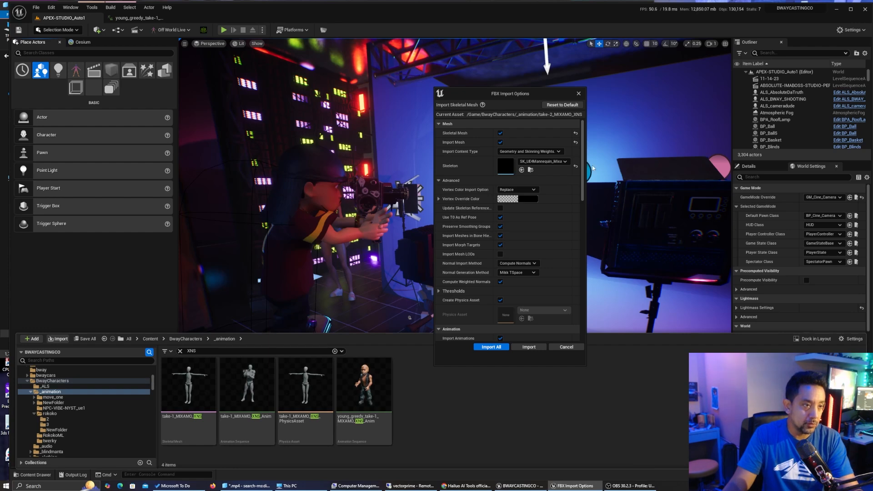
{"action": "scroll", "coordinate": [586, 182], "scroll_direction": "down", "scroll_amount": 5}
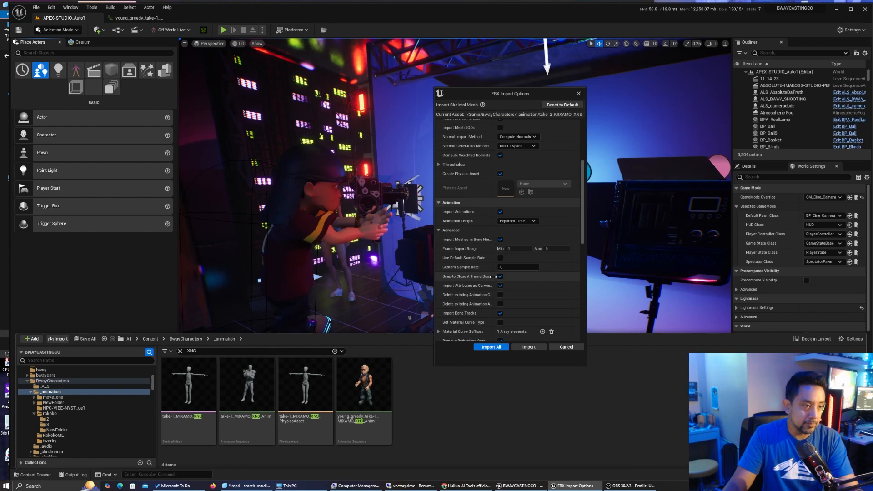
{"action": "left_click_drag", "start_coordinate": [493, 276], "coordinate": [515, 276]}
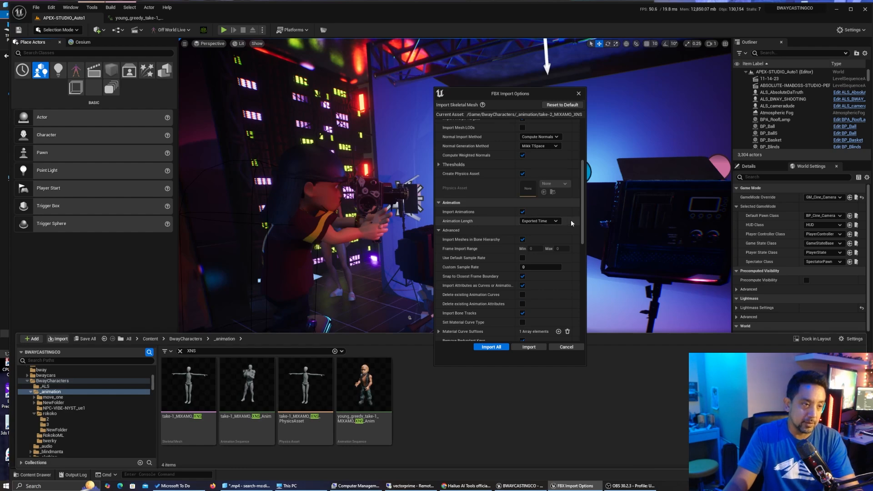
{"action": "left_click_drag", "start_coordinate": [584, 223], "coordinate": [586, 179]}
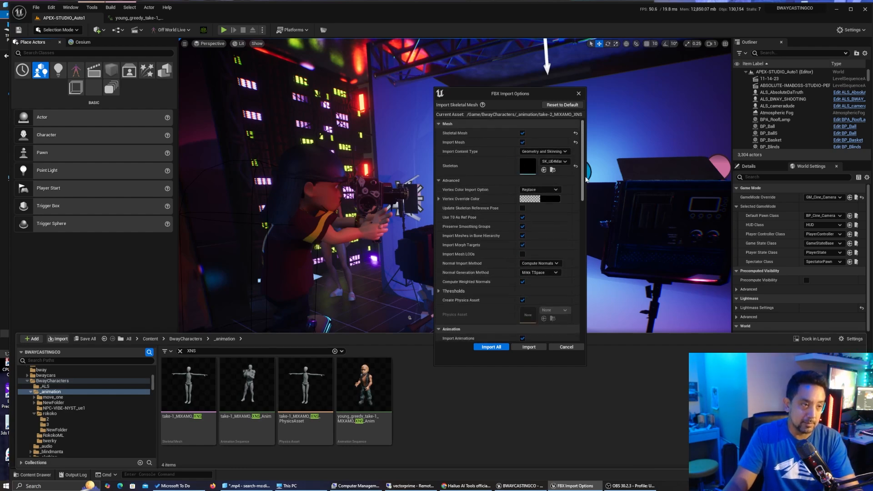
{"action": "scroll", "coordinate": [555, 255], "scroll_direction": "down", "scroll_amount": 3}
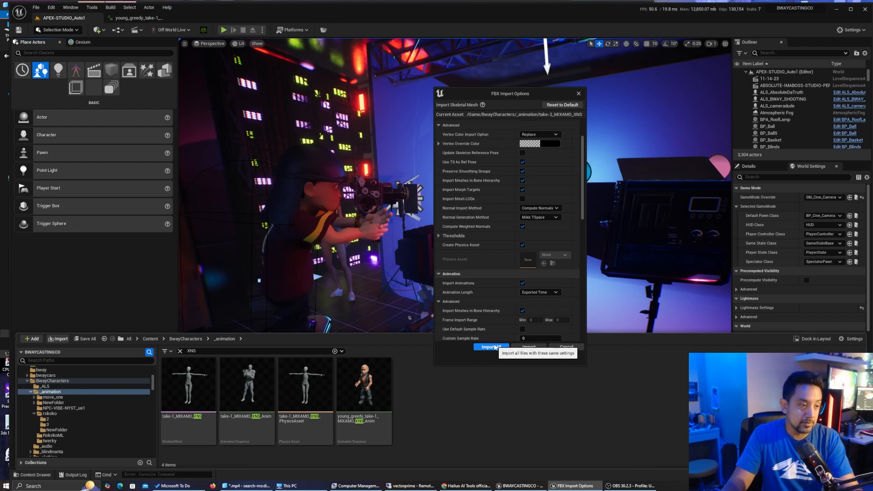
Import all take-2 assets and rename the animation to Dyson_NASCAR_take-2_MIXAMO_XNS_Anim.
{"action": "left_click", "coordinate": [495, 348]}
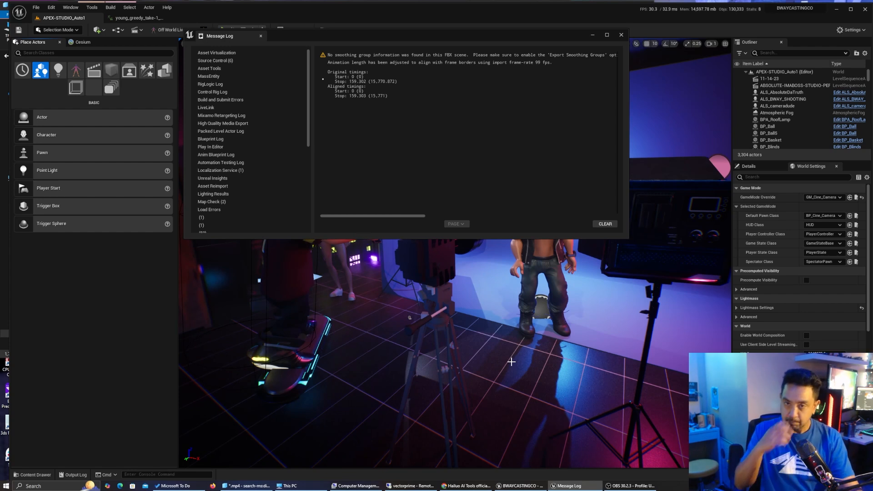
{"action": "left_click", "coordinate": [621, 36]}
{"action": "left_click", "coordinate": [35, 475]}
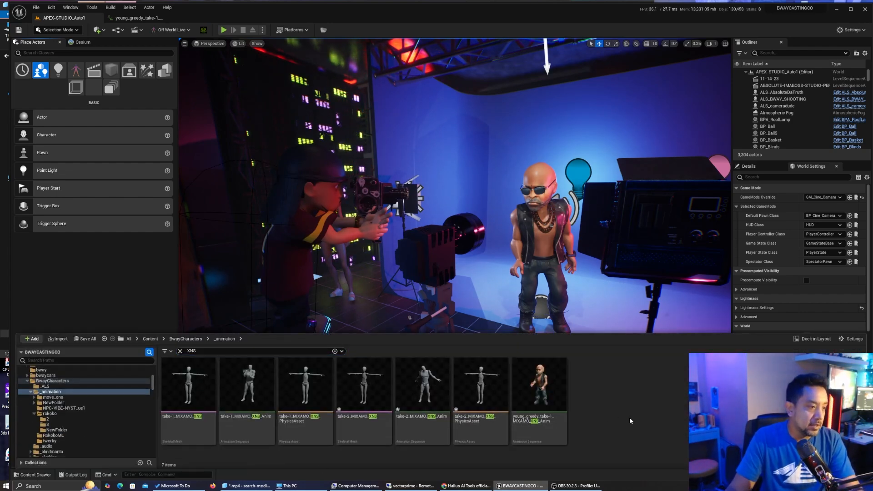
{"action": "left_click", "coordinate": [443, 387]}
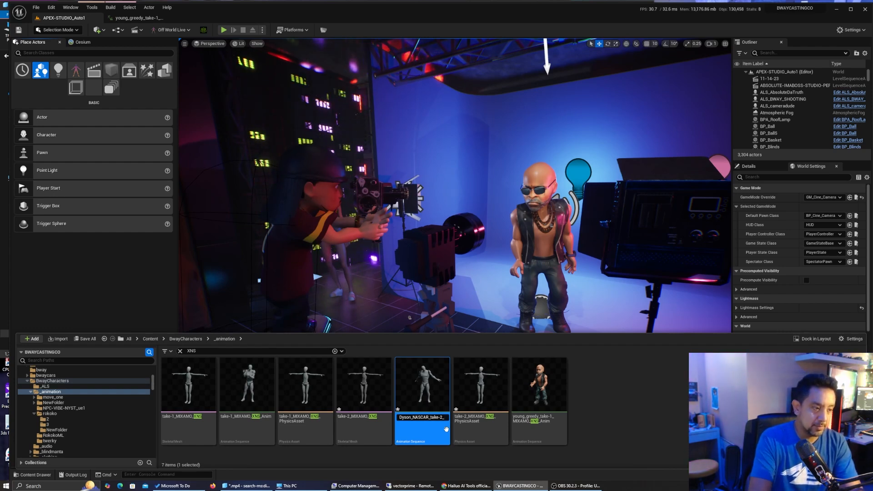
{"action": "key", "text": "Return"}
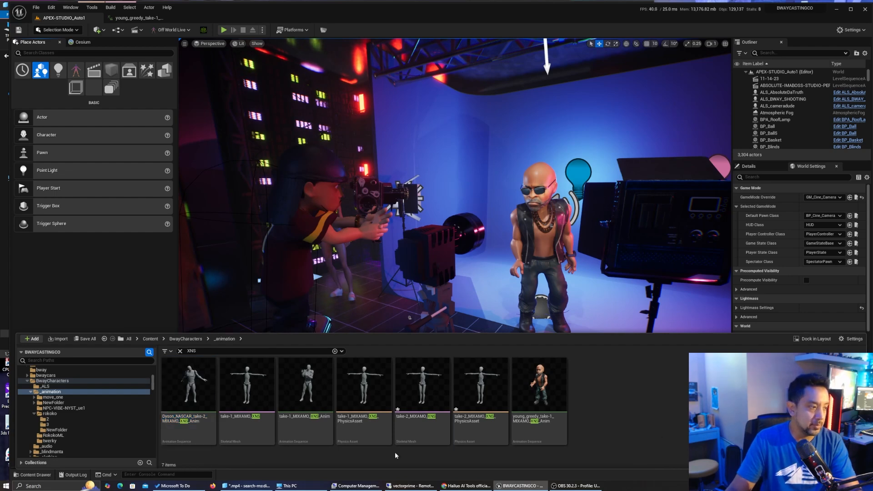
Open Dyson_NASCAR_take-2_MIXAMO_XNS_Anim and orbit the preview to watch the mannequin's hands.
{"action": "double_click", "coordinate": [200, 382]}
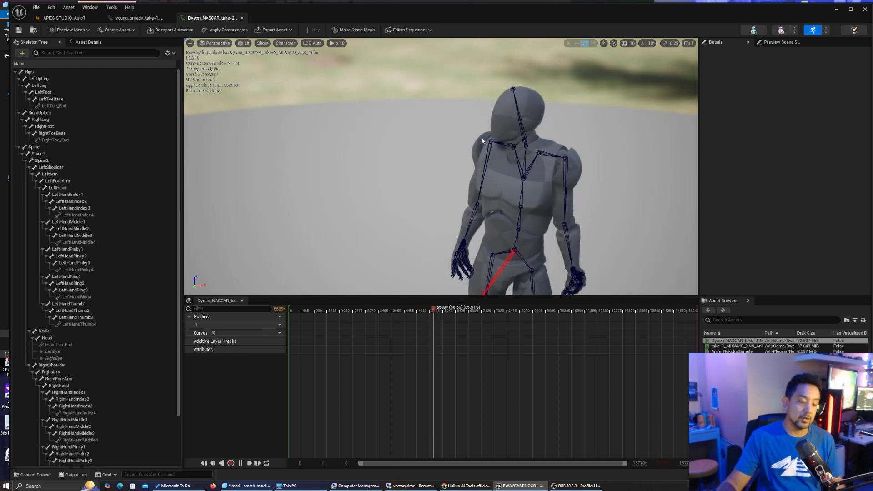
{"action": "mouse_move", "coordinate": [483, 140]}
{"action": "right_mouse_down"}
{"action": "mouse_move", "coordinate": [483, 192]}
{"action": "mouse_move", "coordinate": [473, 125]}
{"action": "mouse_move", "coordinate": [473, 140]}
{"action": "right_mouse_up"}
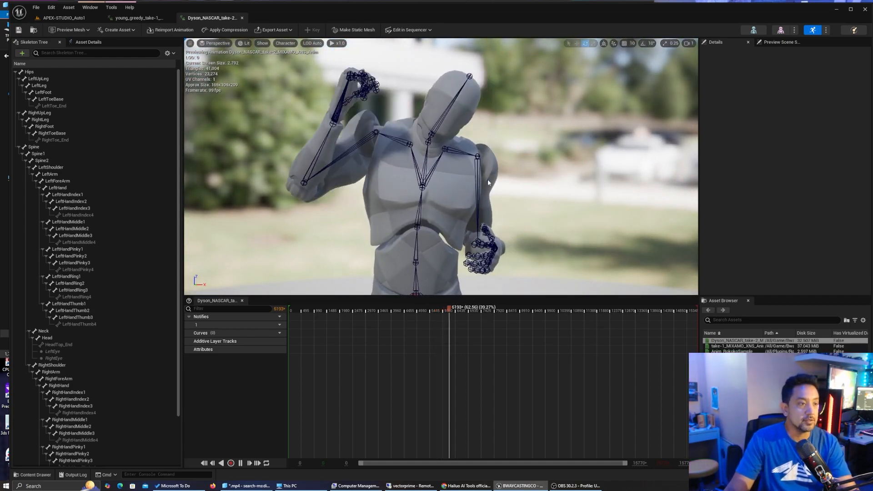
{"action": "right_click_drag", "start_coordinate": [488, 182], "coordinate": [428, 180]}
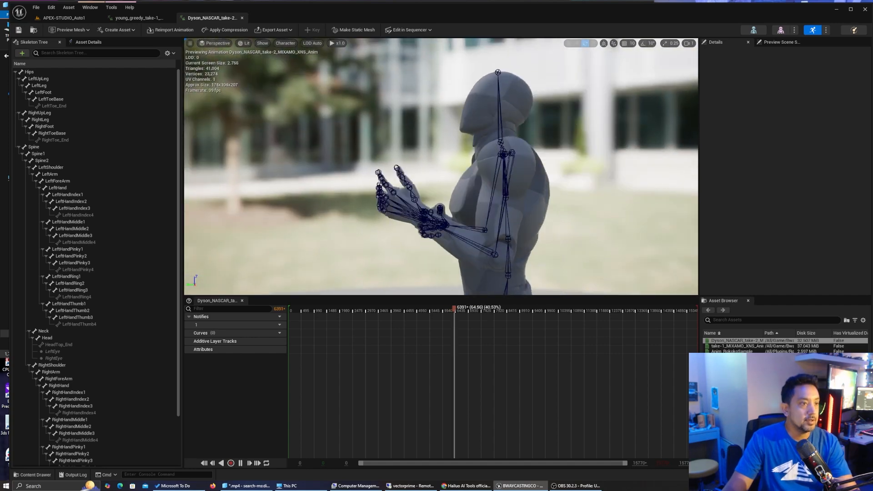
Start Duplicate and Retarget on the Dyson NASCAR animation, choosing IKRetargeter_UE4Mannequin_MixamoRig.
{"action": "left_click", "coordinate": [35, 475]}
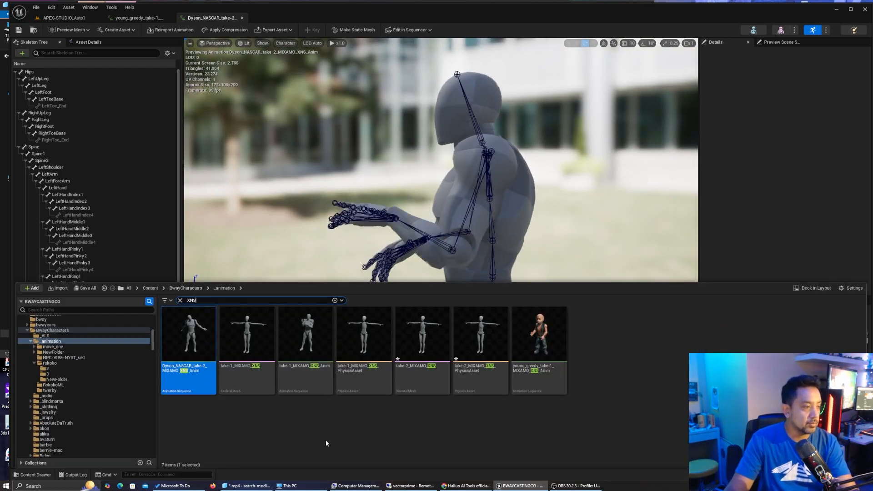
{"action": "right_click", "coordinate": [187, 350]}
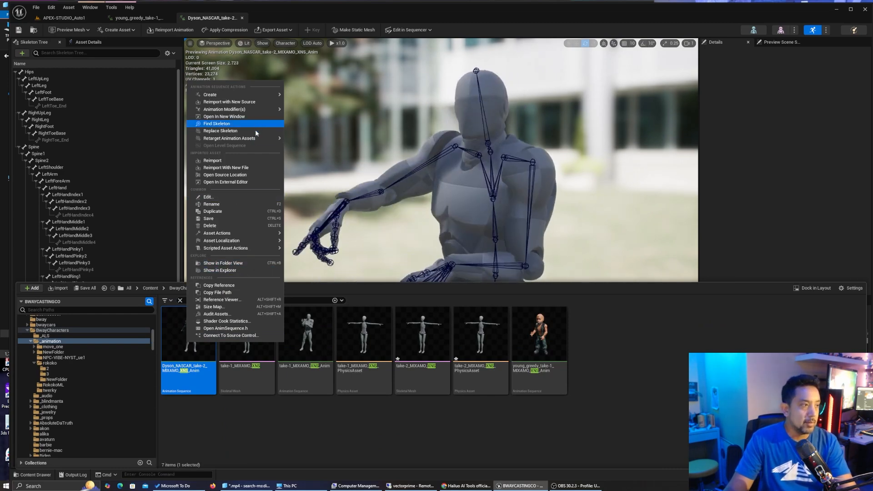
{"action": "mouse_move", "coordinate": [256, 140]}
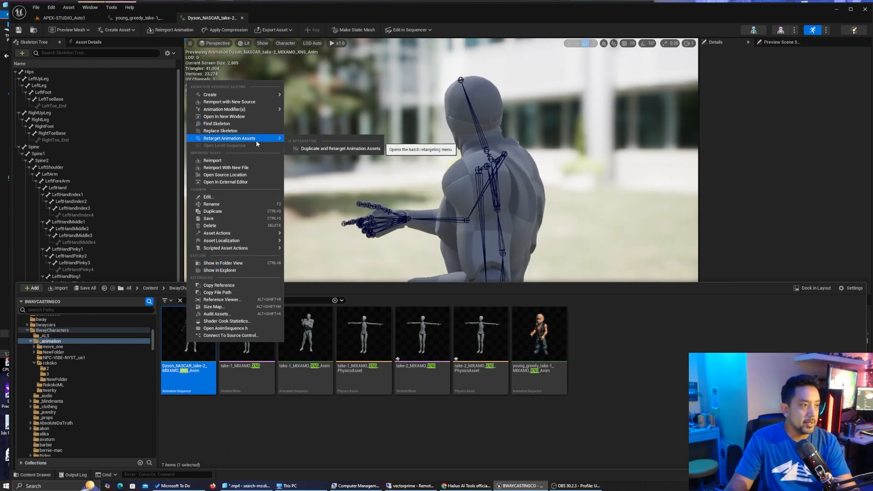
{"action": "left_click", "coordinate": [352, 149]}
{"action": "left_click_drag", "start_coordinate": [860, 176], "coordinate": [448, 200]}
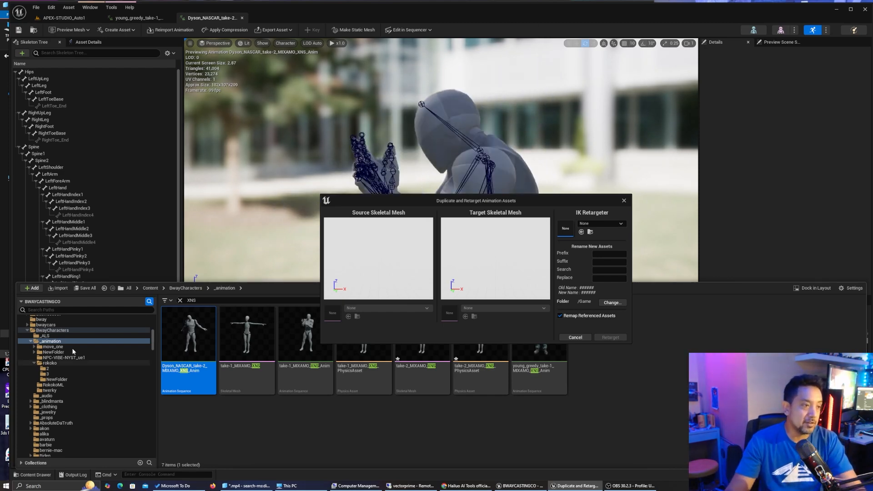
{"action": "left_click", "coordinate": [608, 225]}
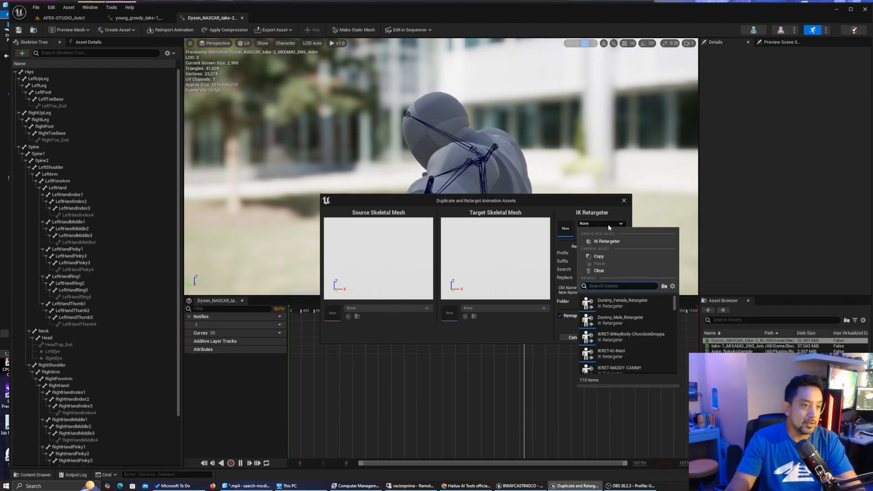
{"action": "type", "text": "roko"}
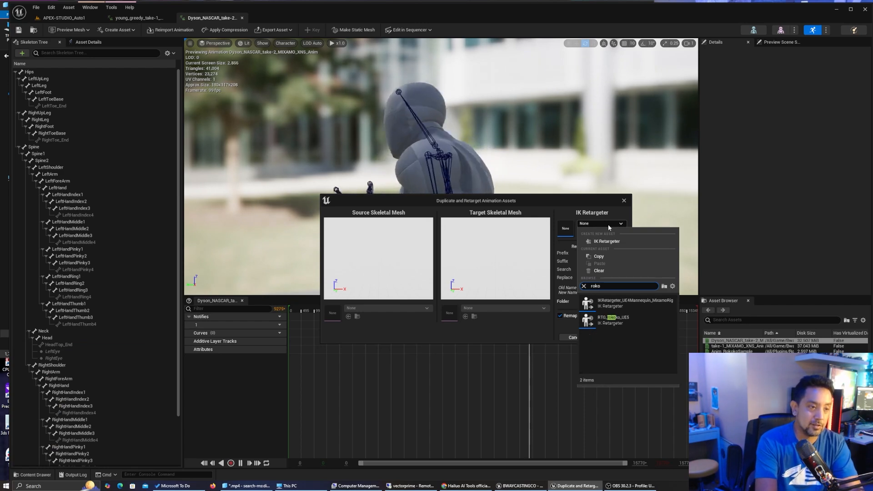
{"action": "type", "text": "ko"}
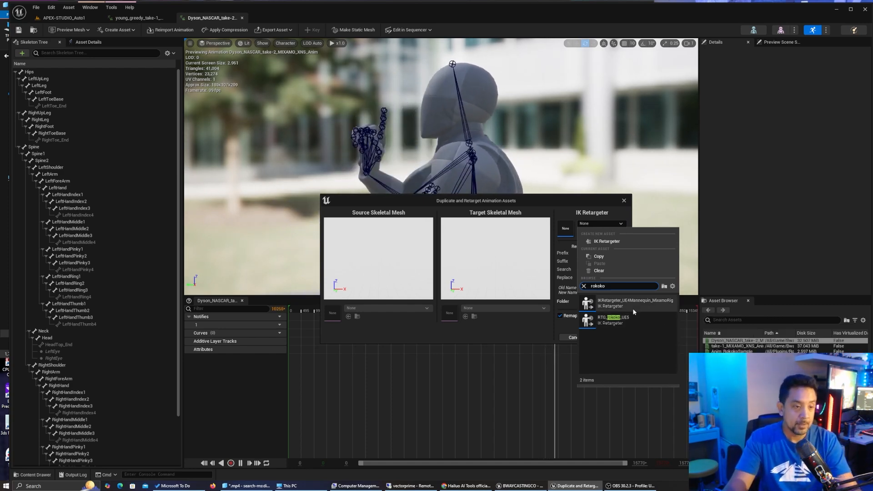
{"action": "mouse_move", "coordinate": [634, 312]}
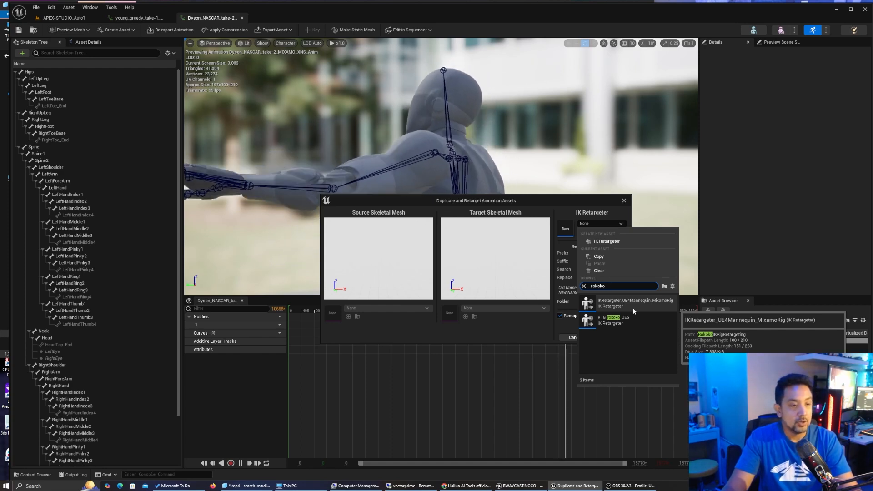
{"action": "left_click", "coordinate": [633, 311]}
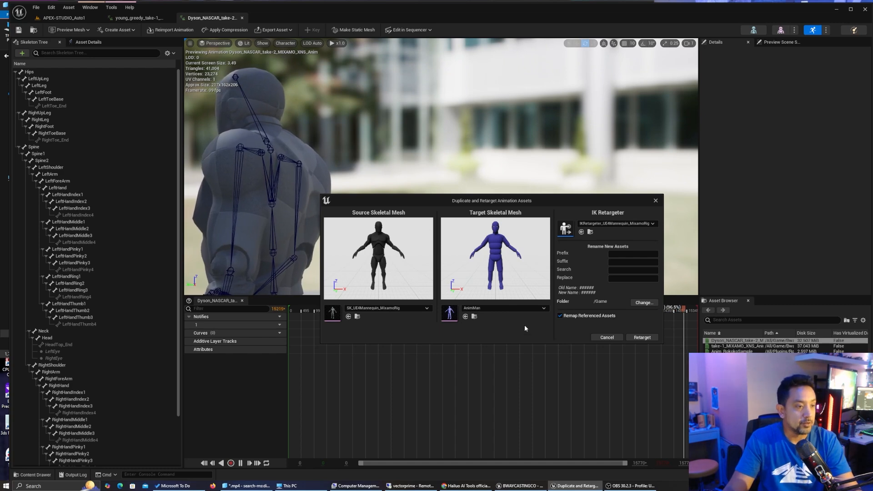
Run the retarget to create the AnimMan copy of the animation.
{"action": "left_click_drag", "start_coordinate": [480, 194], "coordinate": [405, 145]}
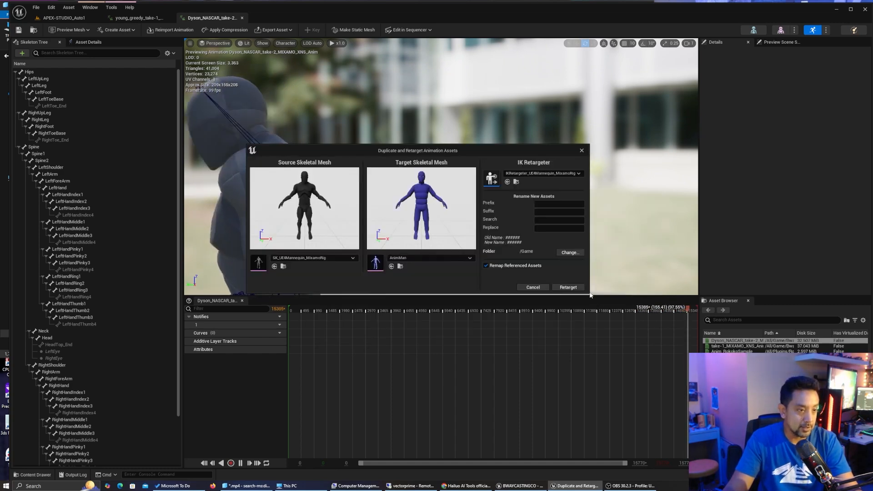
{"action": "left_click_drag", "start_coordinate": [464, 153], "coordinate": [487, 188]}
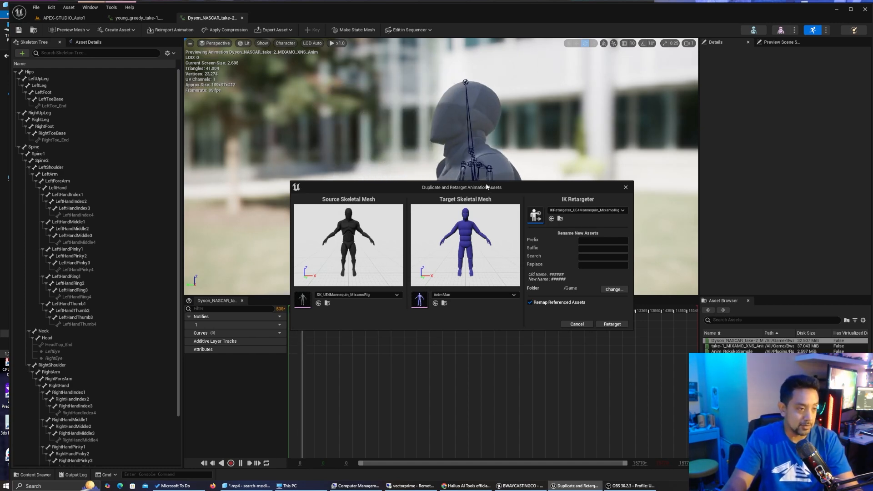
{"action": "left_click_drag", "start_coordinate": [486, 184], "coordinate": [489, 182]}
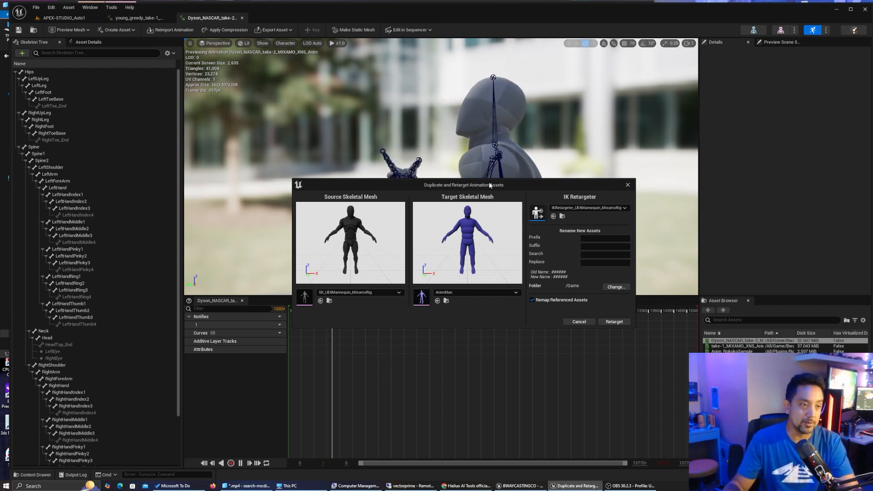
{"action": "left_click_drag", "start_coordinate": [489, 185], "coordinate": [499, 126]}
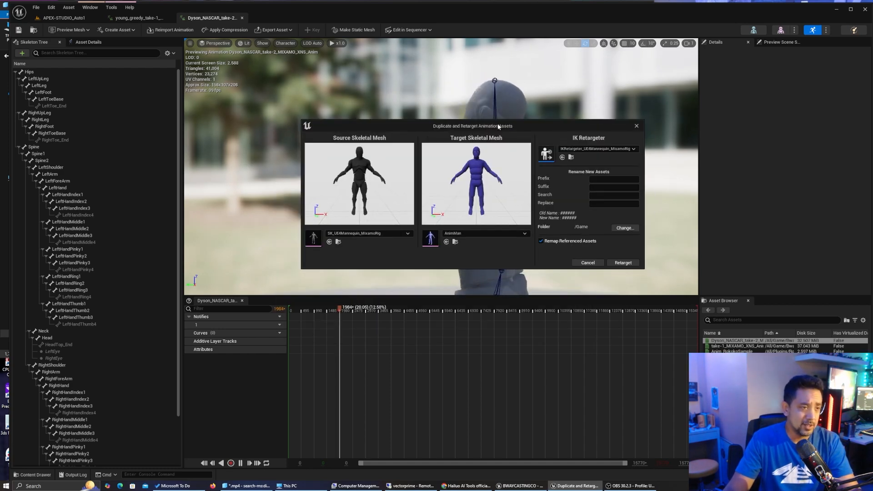
{"action": "left_click", "coordinate": [624, 264]}
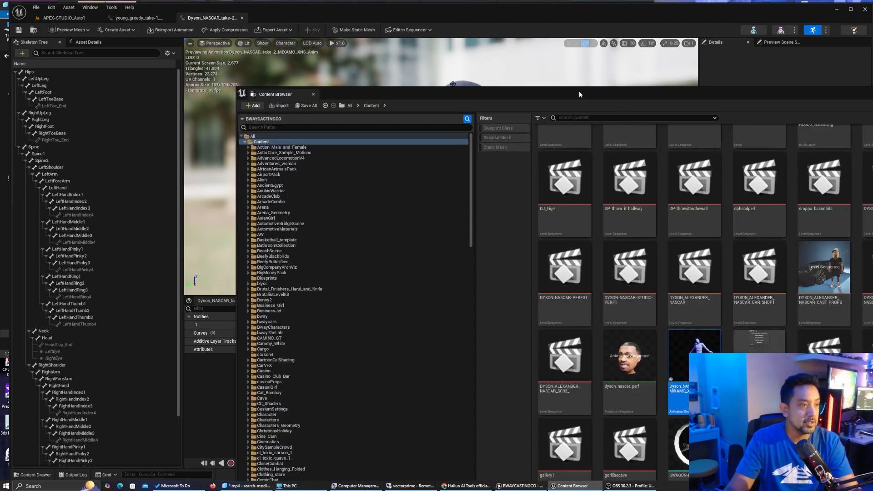
Move the Content Browser aside and orbit the retargeted animation on the blue AnimMan mannequin.
{"action": "left_click_drag", "start_coordinate": [580, 91], "coordinate": [416, 6]}
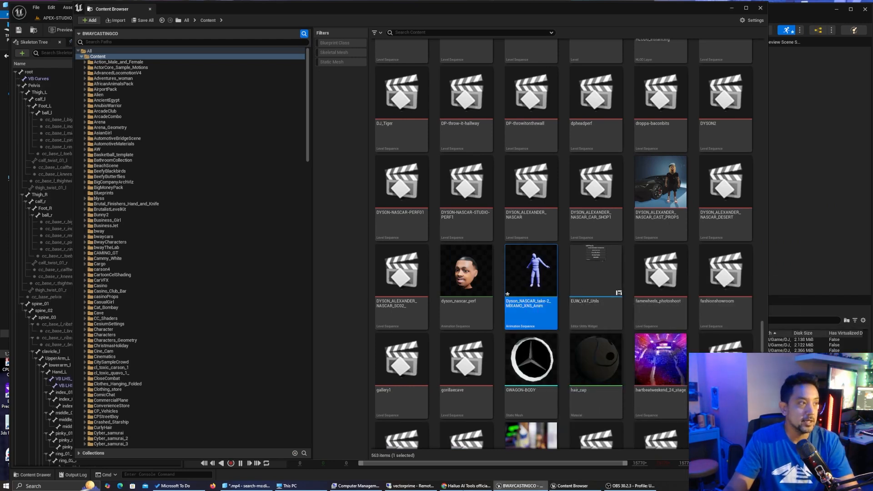
{"action": "left_click_drag", "start_coordinate": [478, 12], "coordinate": [872, 20]}
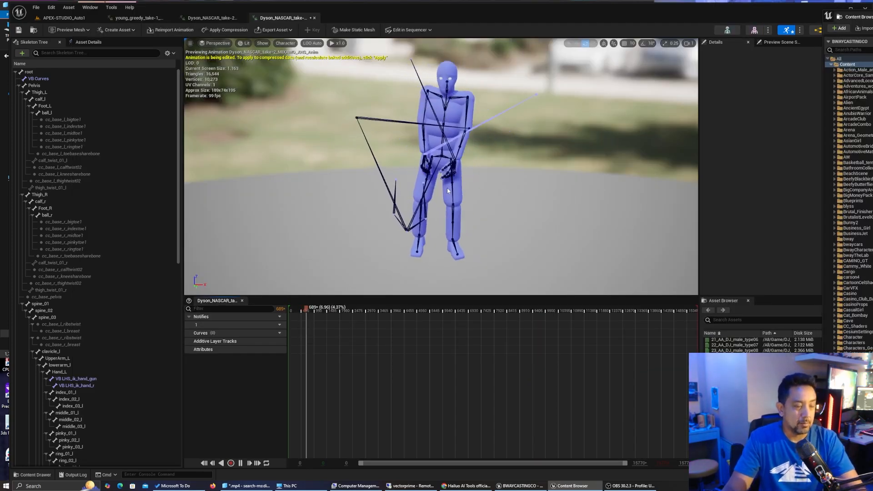
{"action": "right_click_drag", "start_coordinate": [510, 194], "coordinate": [282, 184]}
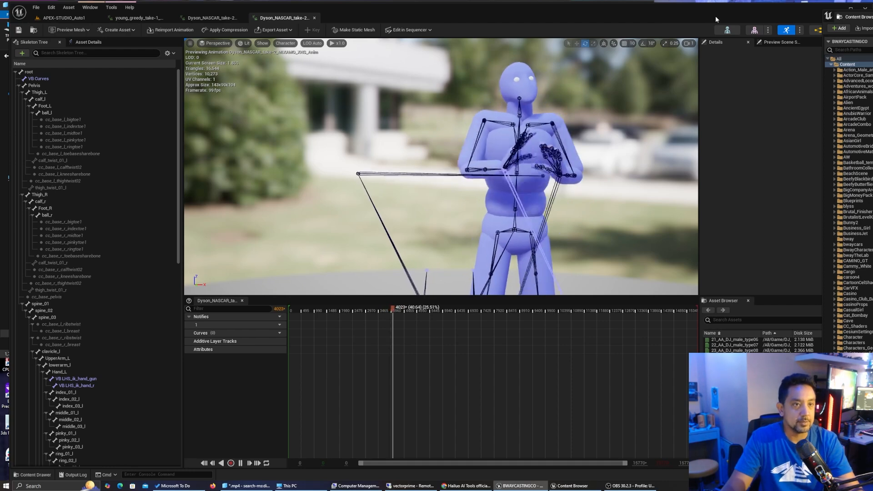
Save all assets and close both Dyson_NASCAR editors and the young_greedy editor.
{"action": "left_click", "coordinate": [37, 9]}
{"action": "left_click", "coordinate": [59, 42]}
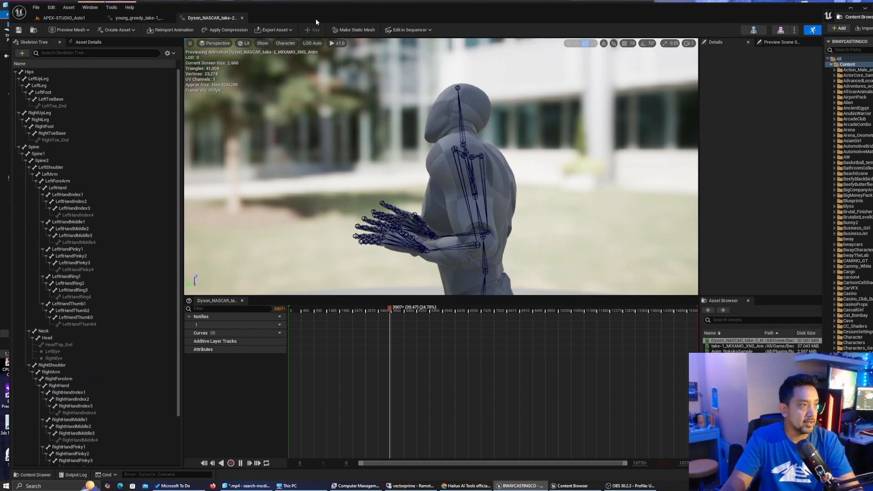
{"action": "left_click", "coordinate": [315, 18]}
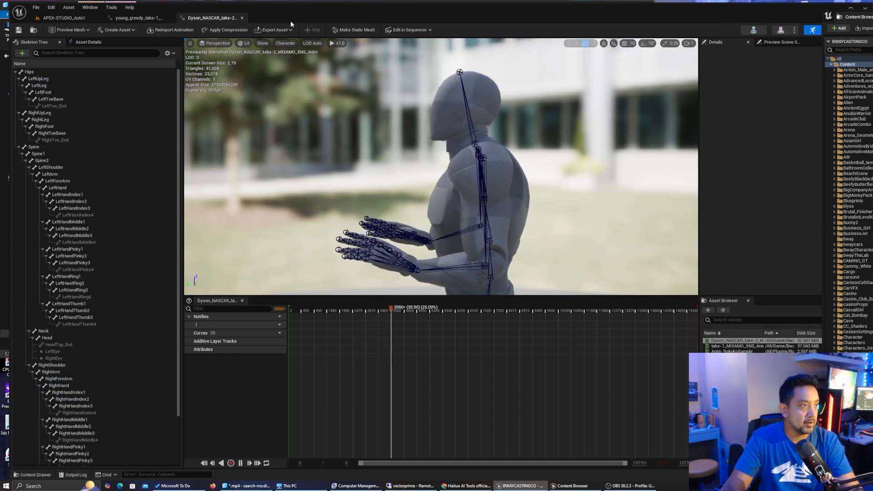
{"action": "left_click", "coordinate": [243, 18]}
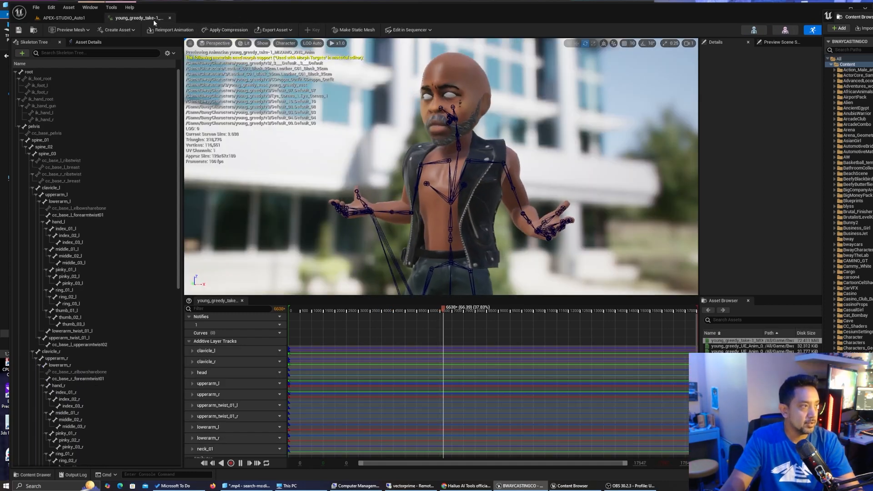
{"action": "left_click", "coordinate": [170, 18]}
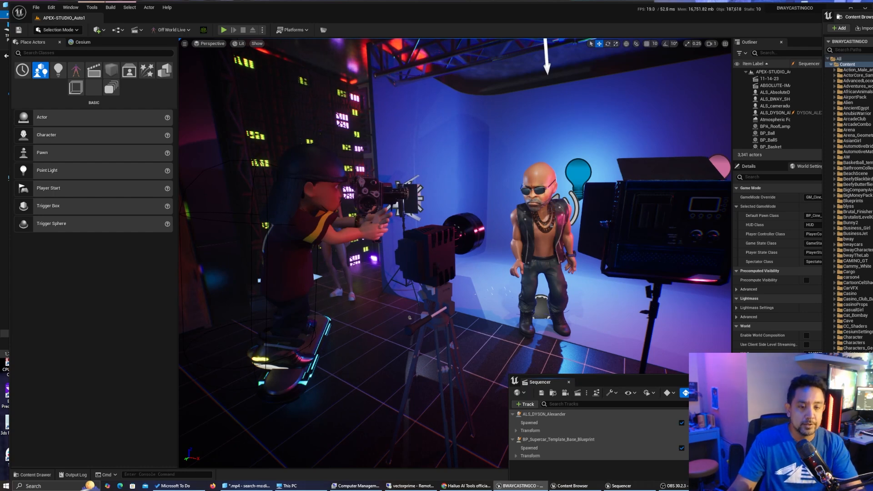
Dock the Sequencer along the bottom under a taller viewport, then bring the Content Browser forward.
{"action": "left_click_drag", "start_coordinate": [872, 384], "coordinate": [872, 203]}
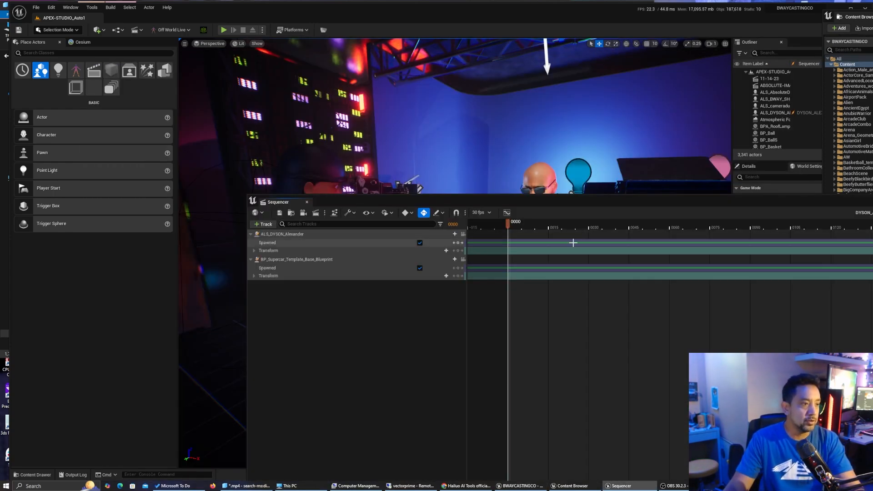
{"action": "left_click", "coordinate": [872, 182]}
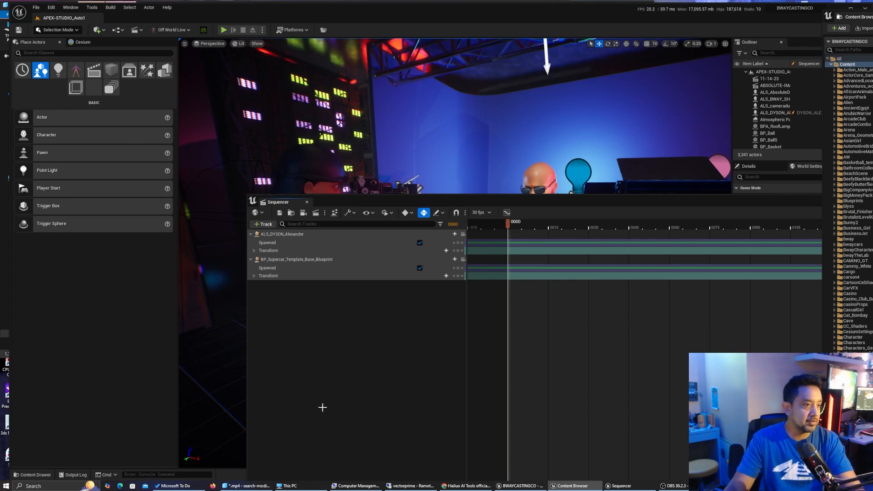
{"action": "left_click_drag", "start_coordinate": [278, 202], "coordinate": [129, 469]}
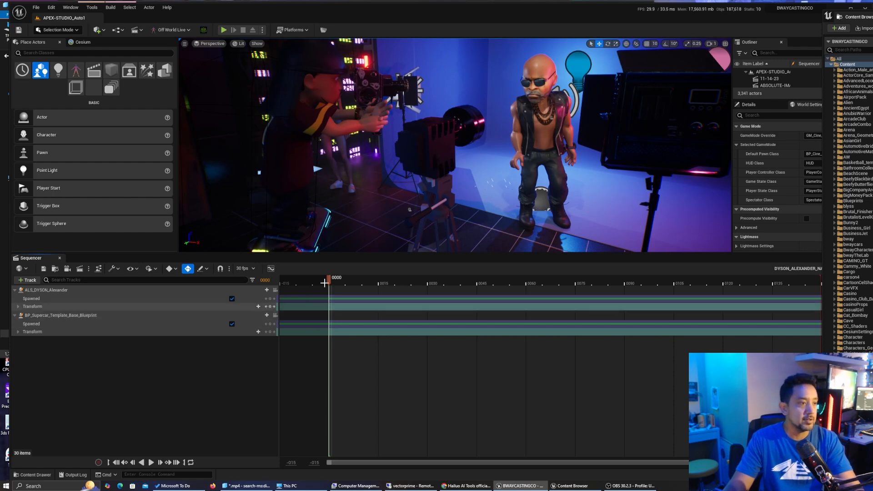
{"action": "left_click_drag", "start_coordinate": [332, 253], "coordinate": [342, 308]}
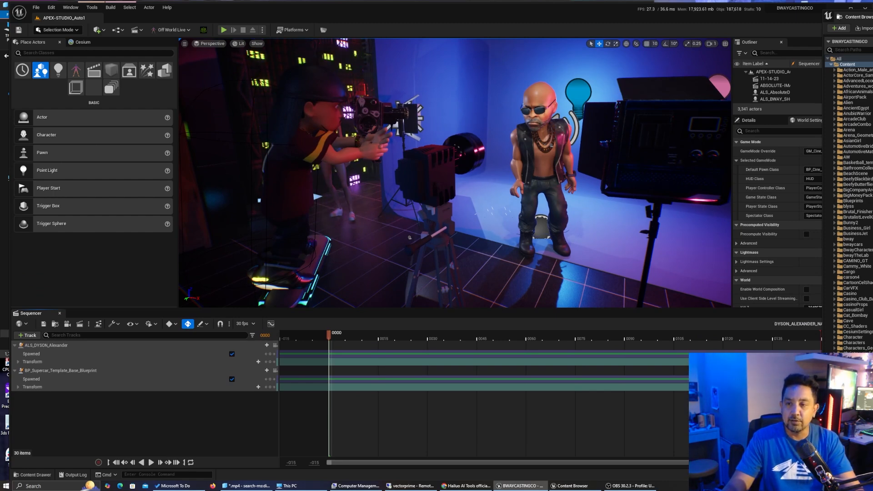
{"action": "left_click", "coordinate": [572, 486]}
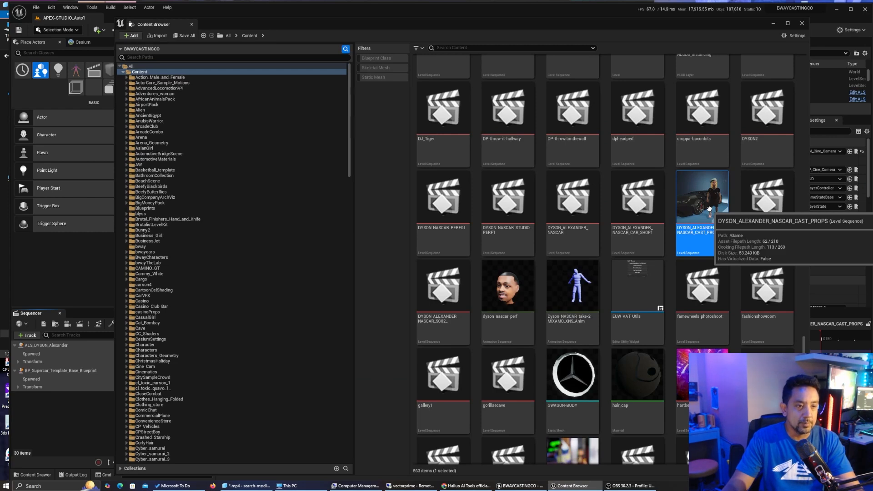
Open the Demonstration map from DYSON_ALEXANDER_NASCAR_CAST_PROPS and move the Content Browser out of the way.
{"action": "right_click", "coordinate": [709, 210]}
{"action": "mouse_move", "coordinate": [736, 238]}
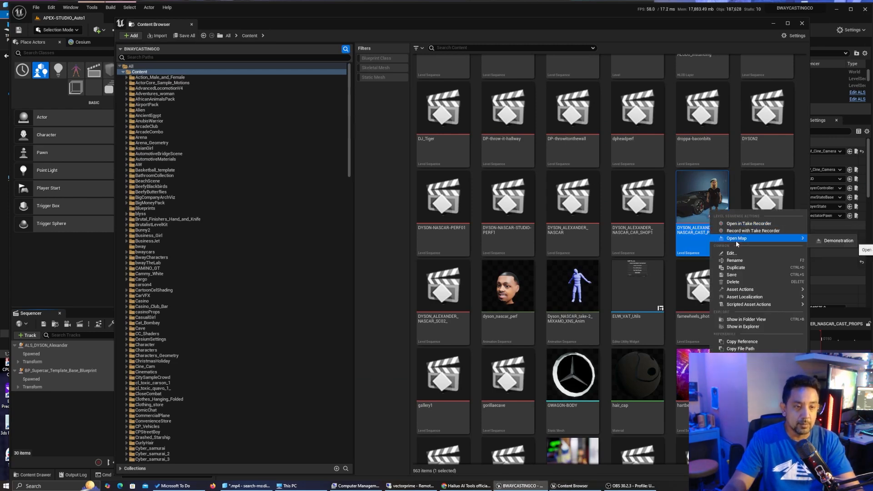
{"action": "left_click", "coordinate": [840, 241]}
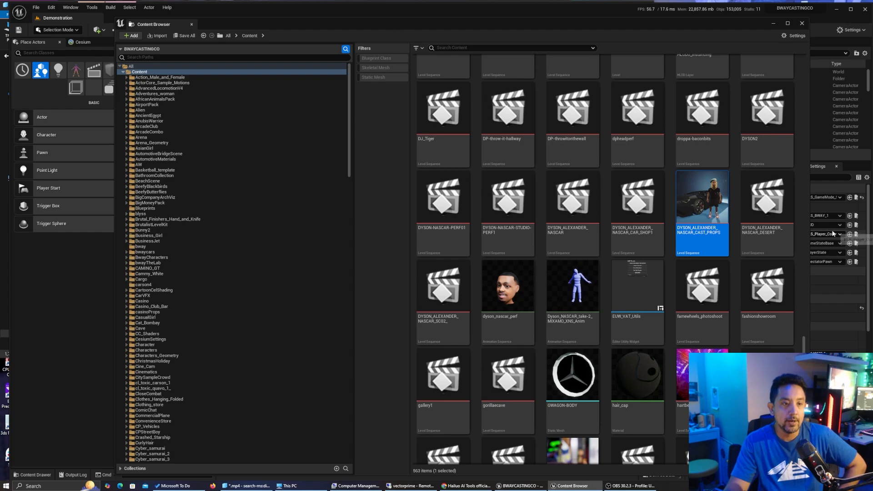
{"action": "left_click_drag", "start_coordinate": [505, 30], "coordinate": [872, 36]}
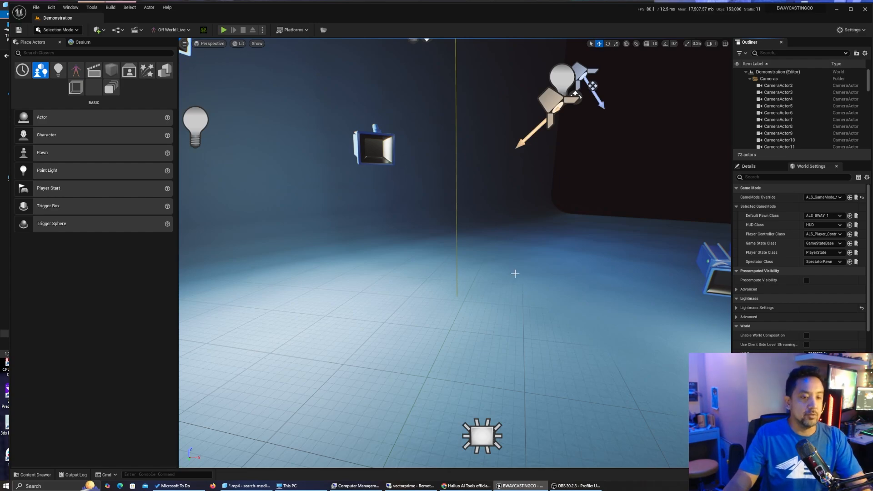
Orbit and pull the viewport camera back to frame the whole capped cartoon character.
{"action": "mouse_move", "coordinate": [526, 268]}
{"action": "right_mouse_down"}
{"action": "mouse_move", "coordinate": [332, 281]}
{"action": "mouse_move", "coordinate": [255, 273]}
{"action": "mouse_move", "coordinate": [328, 278]}
{"action": "mouse_move", "coordinate": [273, 273]}
{"action": "mouse_move", "coordinate": [531, 266]}
{"action": "right_mouse_up"}
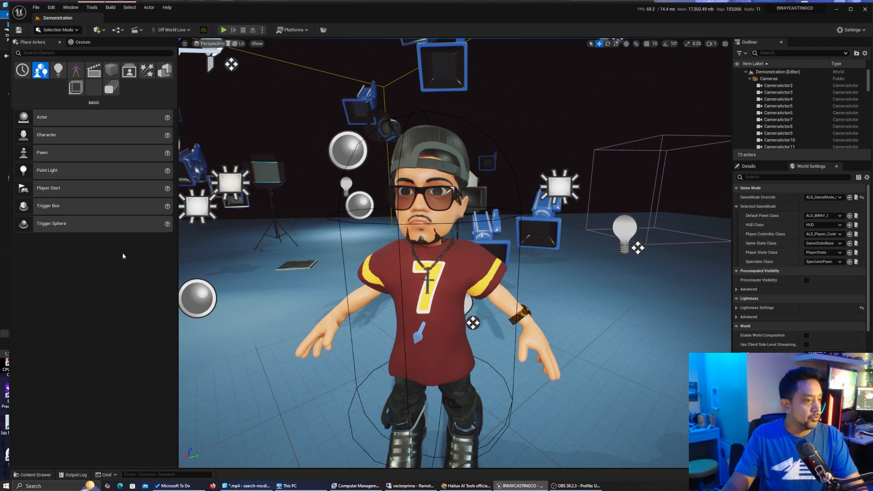
{"action": "right_click_drag", "start_coordinate": [210, 262], "coordinate": [221, 77]}
Open the DYSON_ALEXANDER_NASCAR_CAST_PROPS level sequence and frame the car and studio.
{"action": "left_click", "coordinate": [135, 29]}
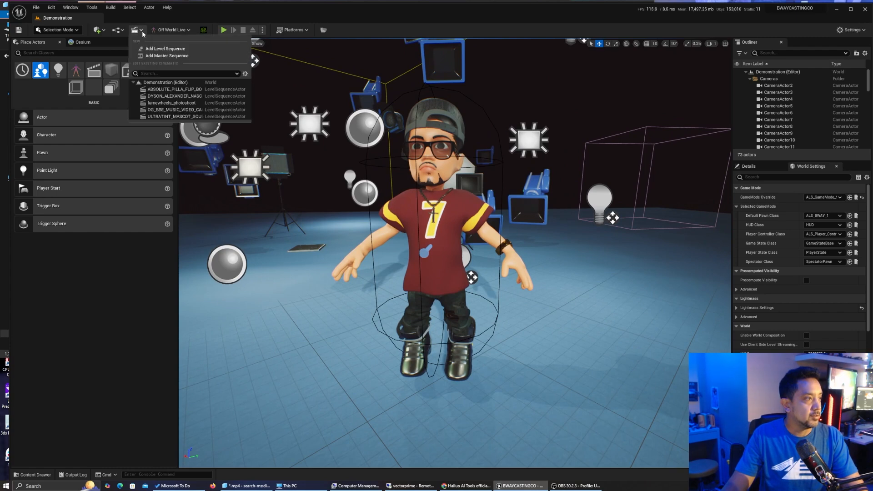
{"action": "left_click", "coordinate": [177, 95]}
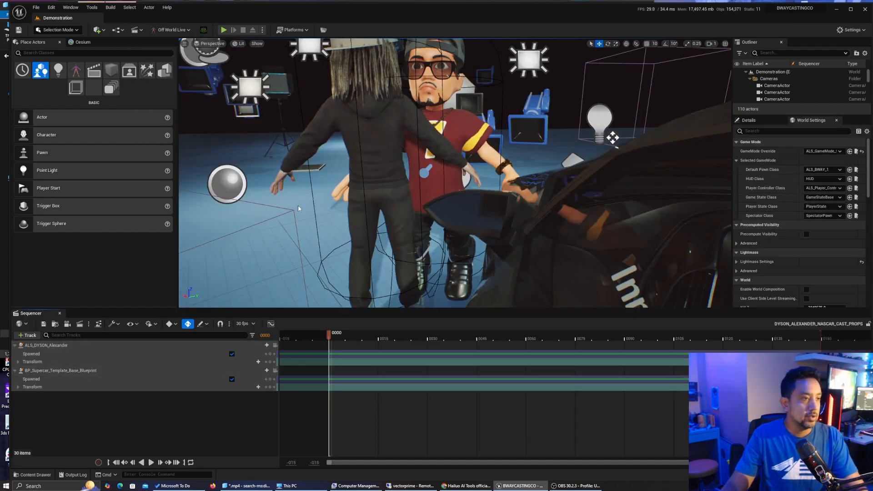
{"action": "right_click_drag", "start_coordinate": [651, 295], "coordinate": [798, 306]}
{"action": "key", "text": "s"}
Preview the sequence from frame 13 to about 96 in game view, then select ALS_DYSON_Alexander.
{"action": "left_click_drag", "start_coordinate": [334, 339], "coordinate": [452, 339]}
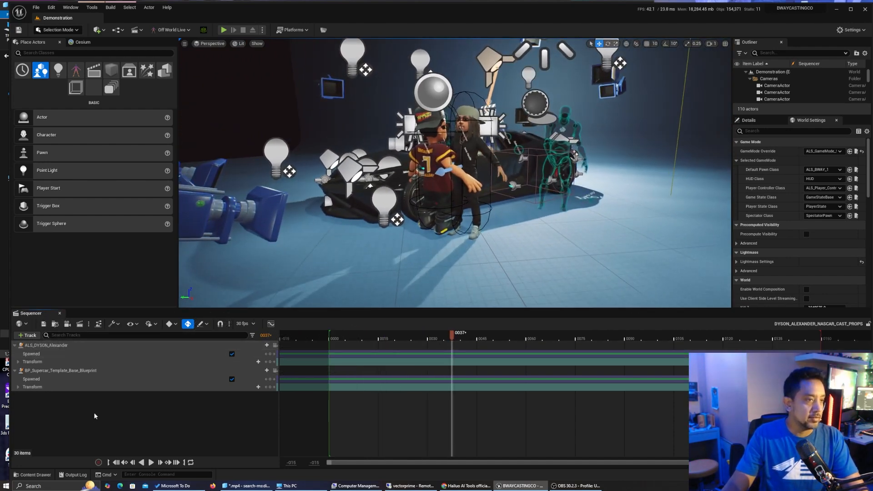
{"action": "key", "text": "space"}
{"action": "key", "text": "g"}
{"action": "key", "text": "space"}
{"action": "key", "text": "g"}
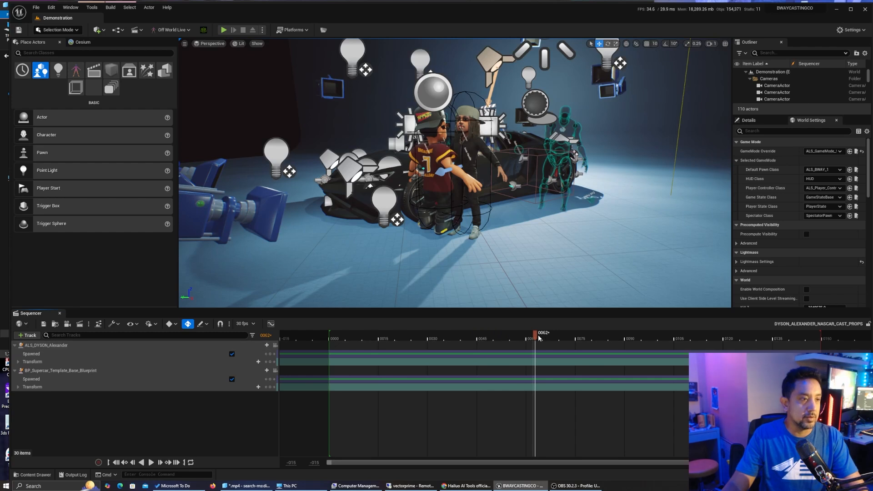
{"action": "mouse_move", "coordinate": [578, 339]}
{"action": "left_mouse_down"}
{"action": "mouse_move", "coordinate": [647, 330]}
{"action": "mouse_move", "coordinate": [581, 330]}
{"action": "left_mouse_up"}
{"action": "left_click", "coordinate": [485, 152]}
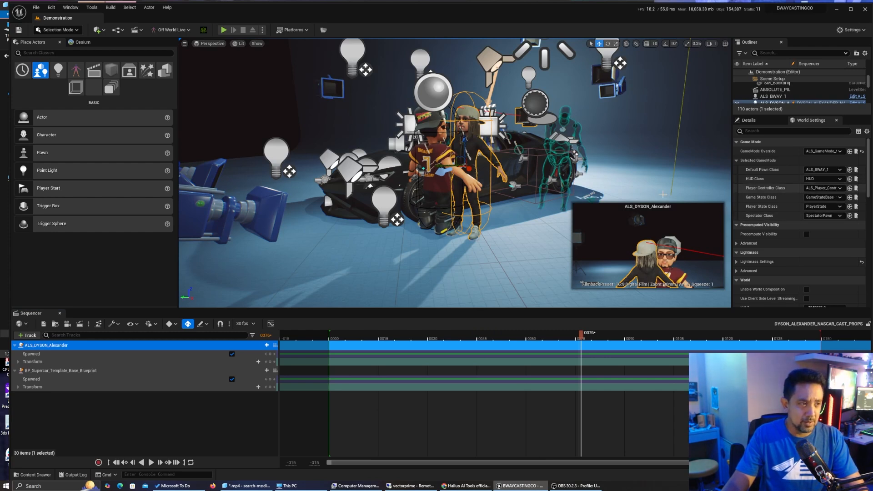
Inspect the Mesh (CharacterMesh0) details showing Animation Mode 'Use Custom Mode', and rewind to frame 0000.
{"action": "left_click", "coordinate": [758, 123]}
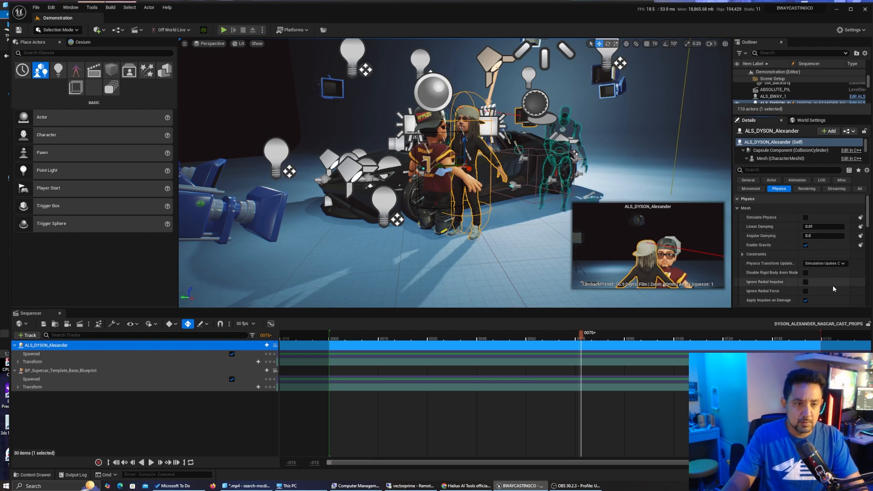
{"action": "scroll", "coordinate": [833, 285], "scroll_direction": "down", "scroll_amount": 2}
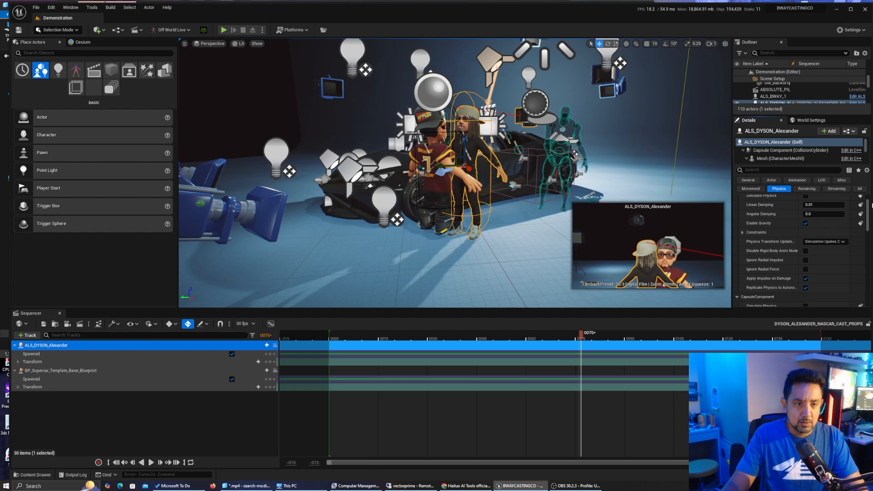
{"action": "scroll", "coordinate": [872, 200], "scroll_direction": "up", "scroll_amount": 2}
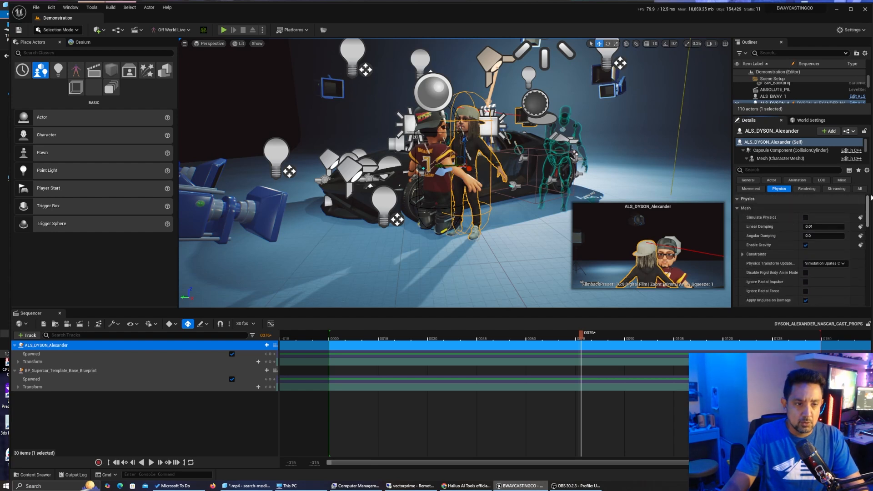
{"action": "left_click", "coordinate": [780, 158]}
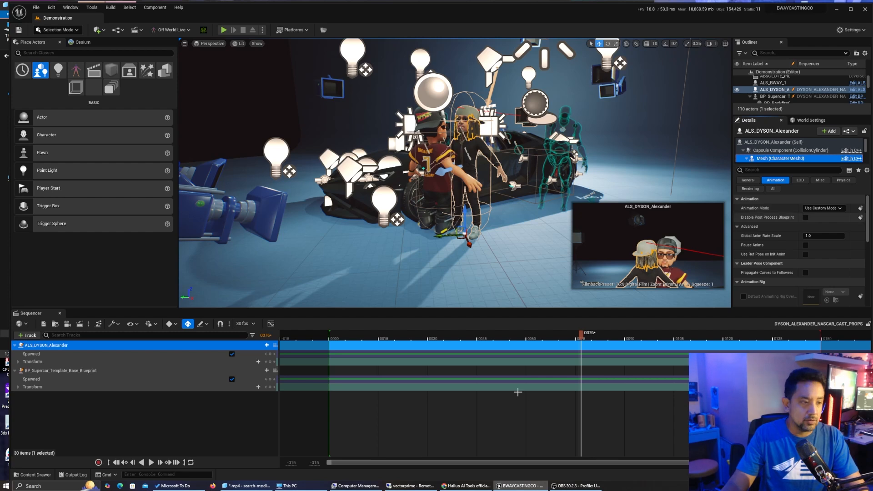
{"action": "left_click", "coordinate": [117, 463]}
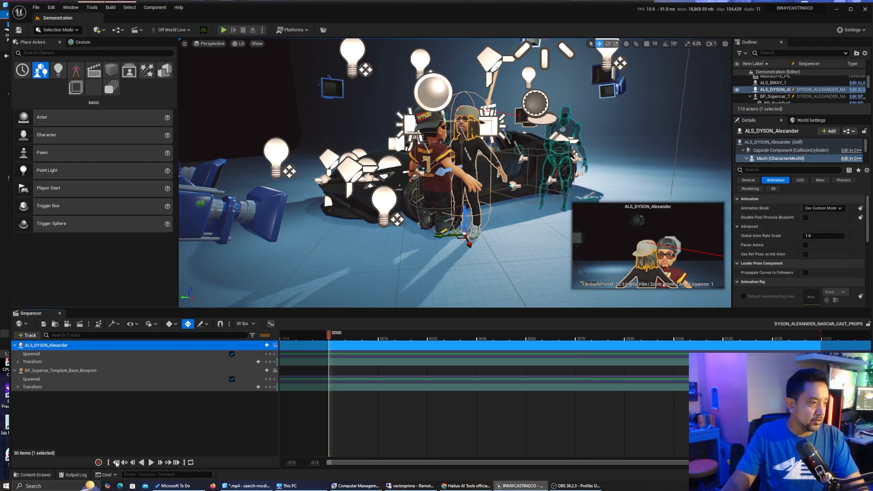
Add a CharacterMesh0 track, then an Animation track with Dyson_NASCAR_take-2_MIXAMO_XNS_Anim found by searching 'dyson'.
{"action": "left_click", "coordinate": [262, 345]}
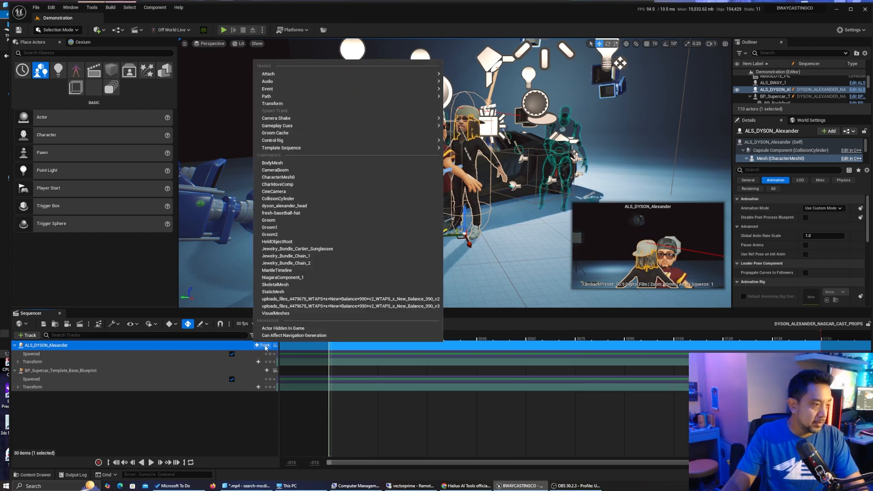
{"action": "left_click", "coordinate": [311, 178]}
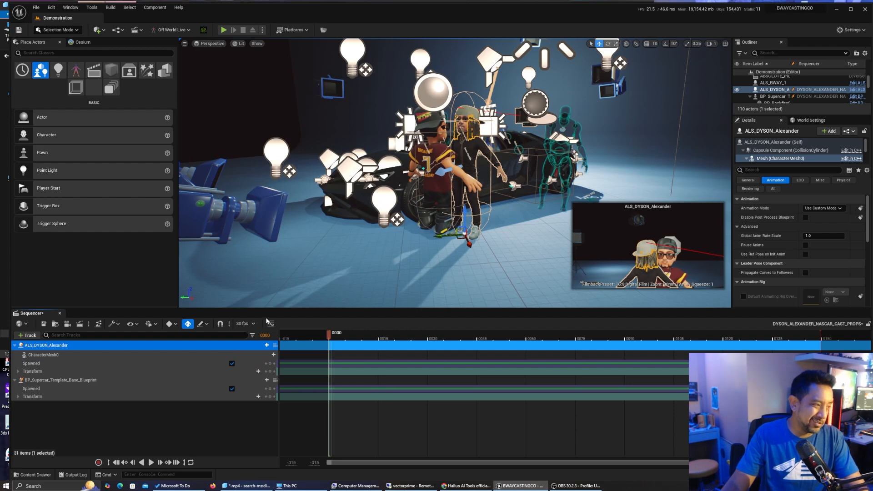
{"action": "left_click", "coordinate": [42, 354]}
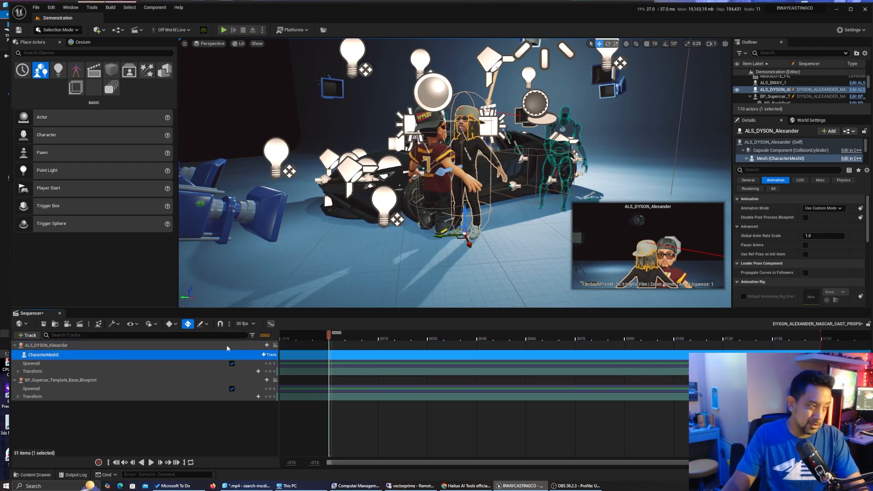
{"action": "left_click", "coordinate": [270, 356]}
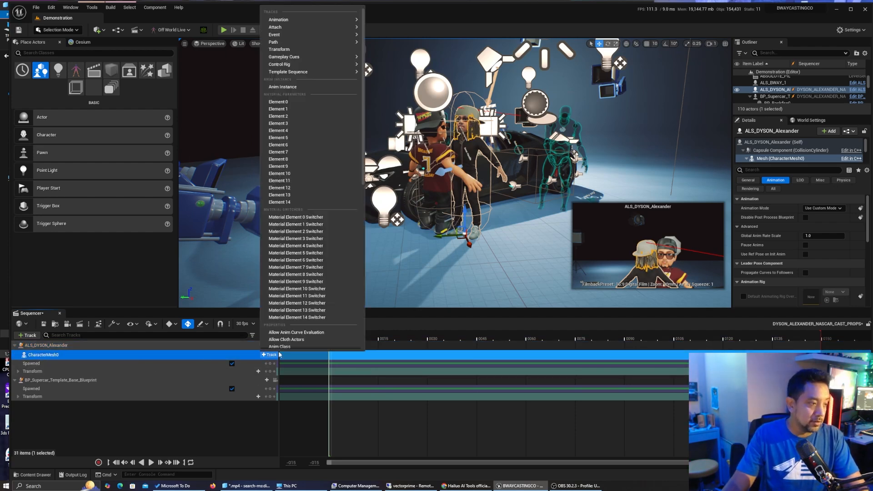
{"action": "mouse_move", "coordinate": [318, 21]}
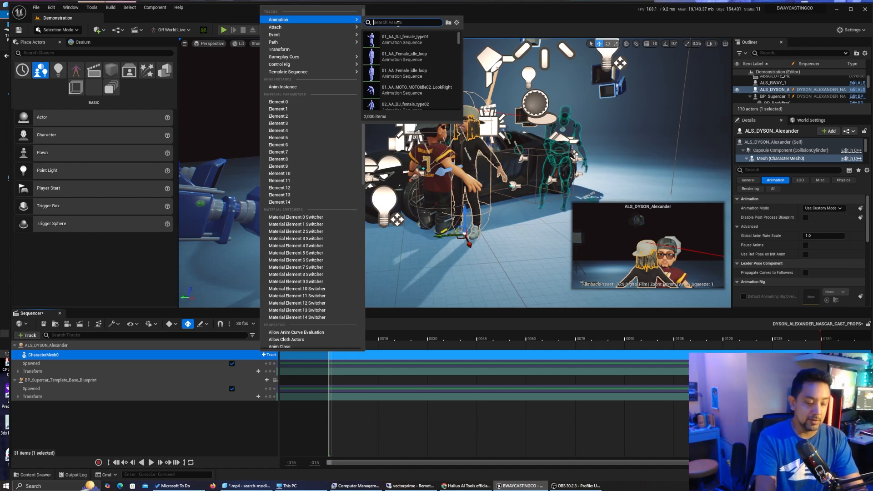
{"action": "type", "text": "dyson"}
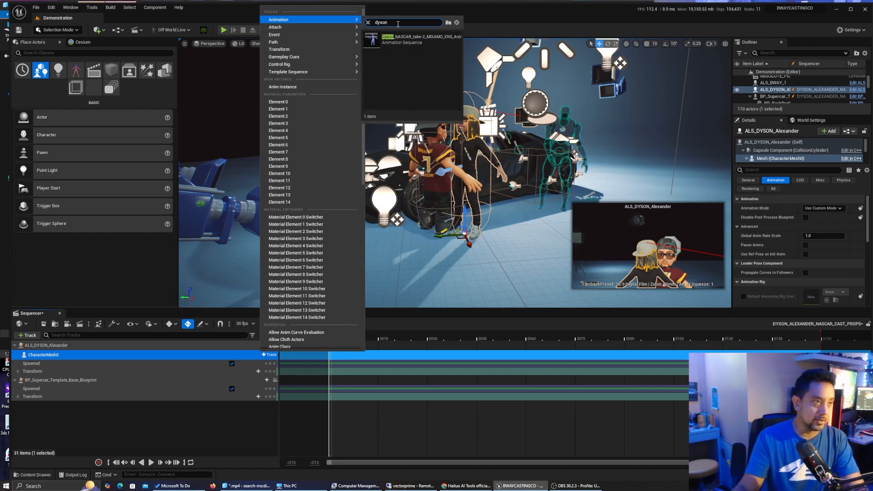
{"action": "left_click", "coordinate": [417, 40]}
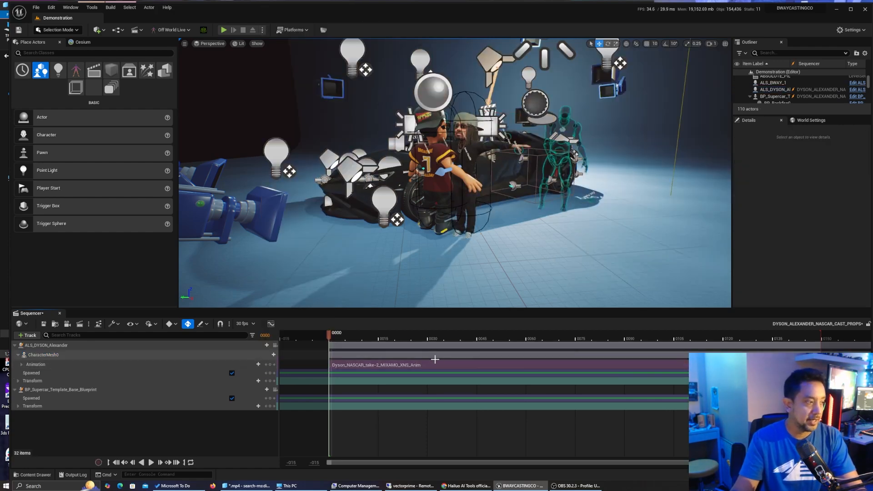
Test the clip starting at frame 0079, restore it to 0000, and park the playhead at frame 0.
{"action": "left_click_drag", "start_coordinate": [353, 336], "coordinate": [590, 335]}
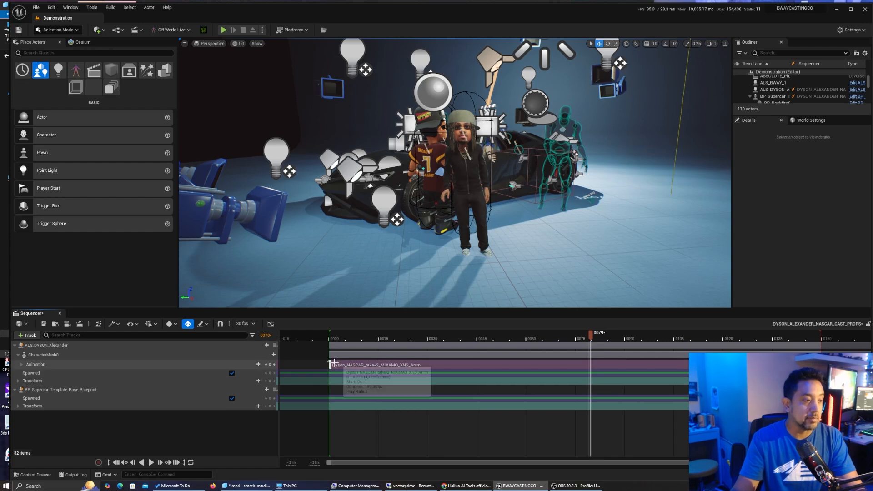
{"action": "left_click_drag", "start_coordinate": [330, 364], "coordinate": [589, 363]}
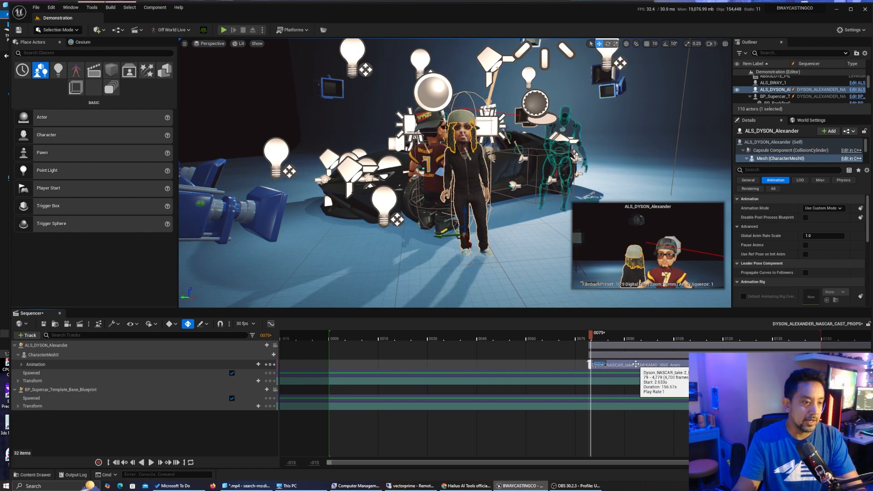
{"action": "left_click_drag", "start_coordinate": [590, 362], "coordinate": [370, 369]}
{"action": "left_click_drag", "start_coordinate": [342, 340], "coordinate": [334, 341]}
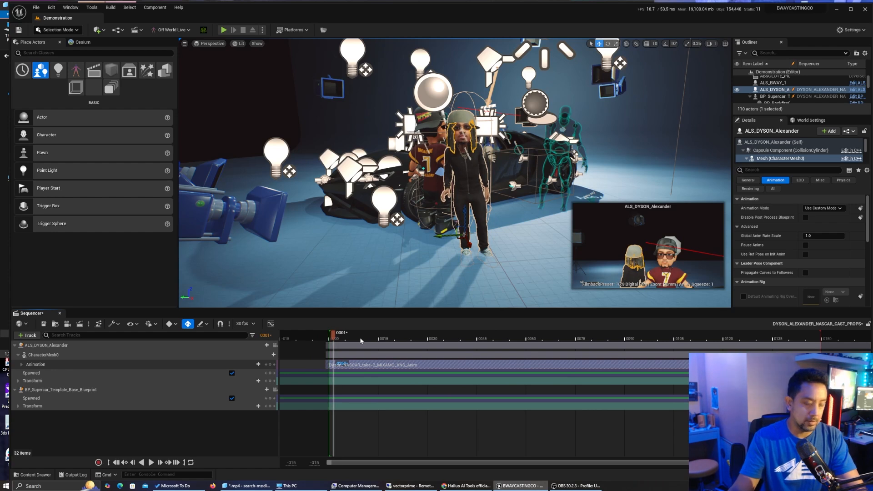
{"action": "key", "text": "Left"}
{"action": "key", "text": "Left"}
{"action": "key", "text": "Right"}
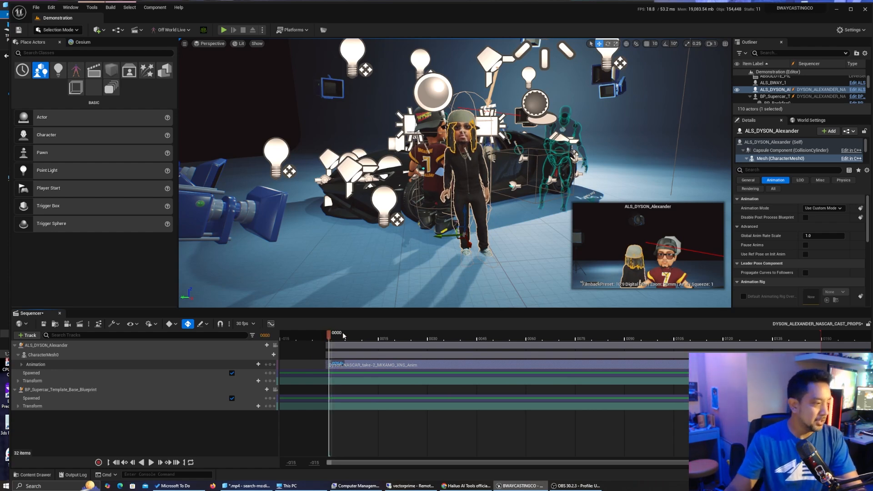
Add an Audio track holding the NASCAR sound wave, searched as 'nascar', and play it.
{"action": "left_click", "coordinate": [30, 337]}
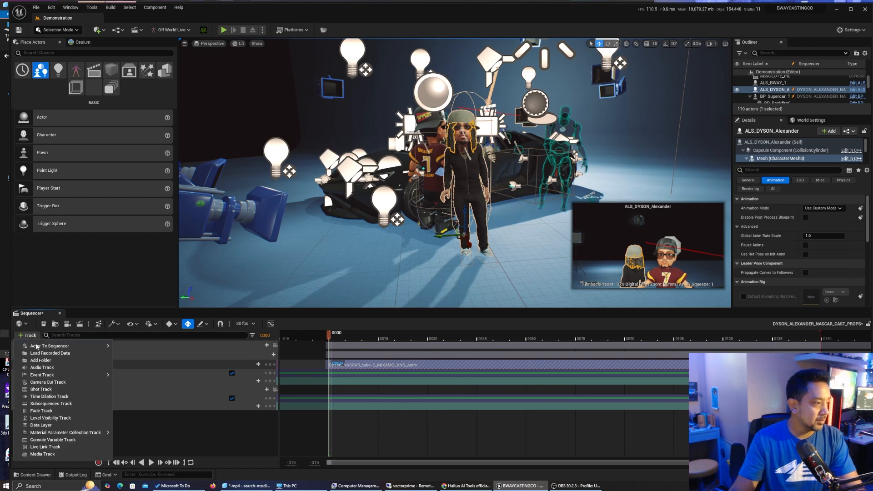
{"action": "left_click", "coordinate": [50, 372]}
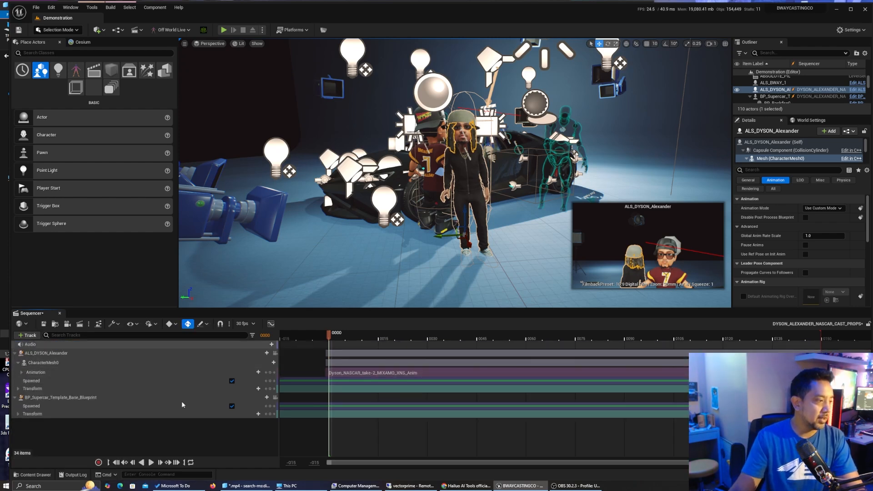
{"action": "left_click", "coordinate": [30, 345]}
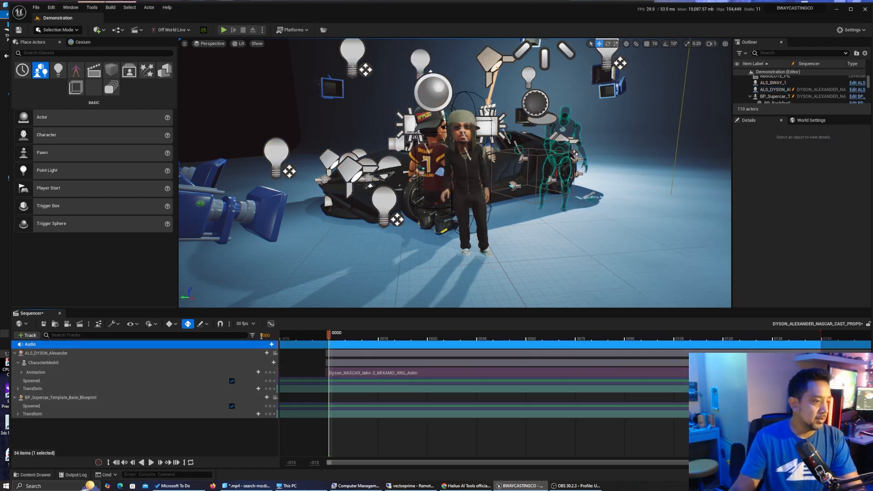
{"action": "left_click", "coordinate": [268, 344]}
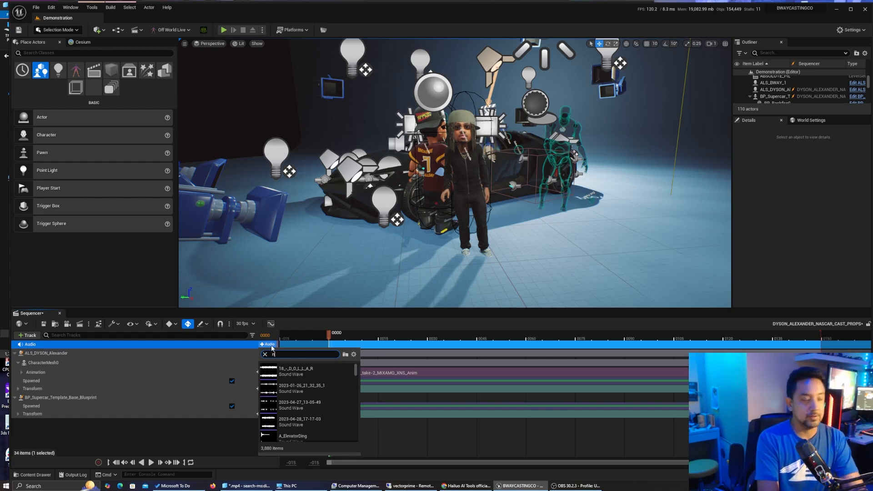
{"action": "key", "text": "BackSpace"}
{"action": "type", "text": "ca"}
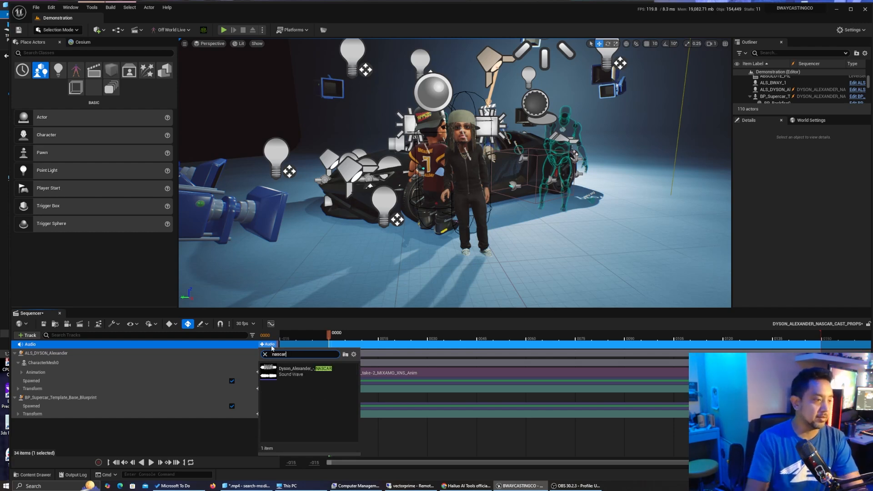
{"action": "type", "text": "r"}
{"action": "left_click", "coordinate": [298, 371]}
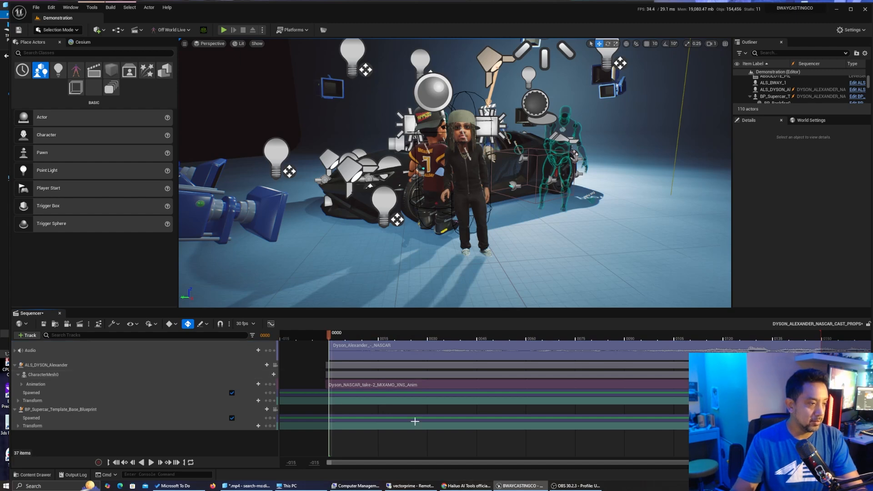
{"action": "key", "text": "space"}
{"action": "key", "text": "space"}
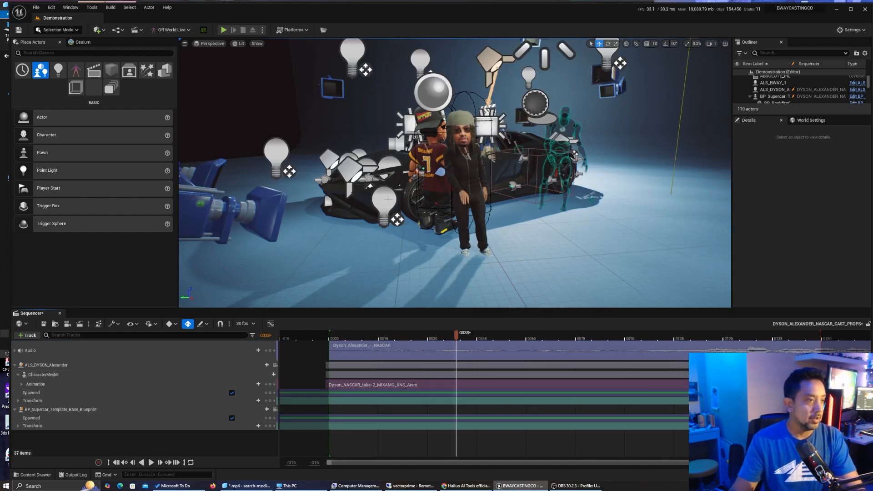
Tick Actor Hidden In Game for ALS_BWAY_1 via a 'game' Details search, then play the sequence.
{"action": "left_click", "coordinate": [427, 186]}
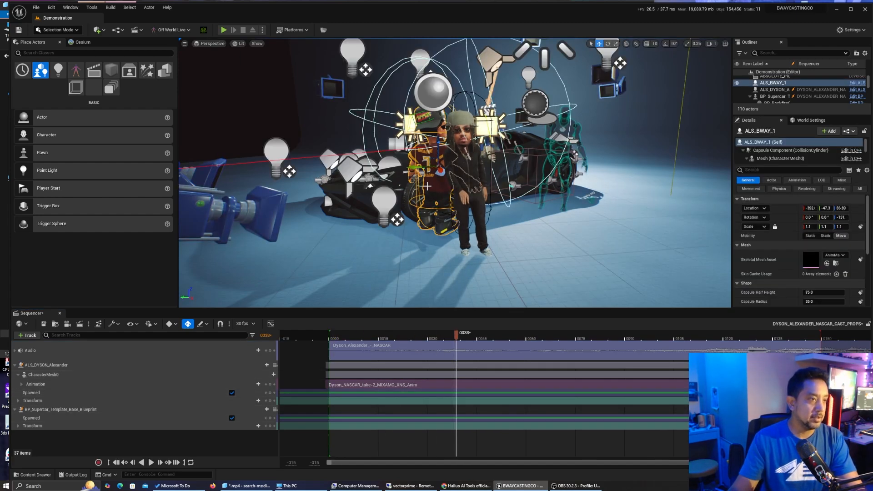
{"action": "left_click", "coordinate": [798, 171]}
{"action": "type", "text": "game"}
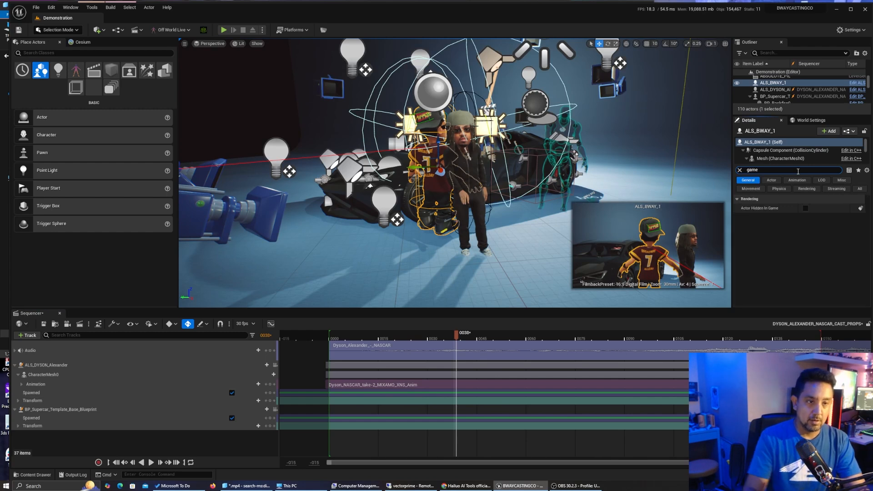
{"action": "left_click", "coordinate": [807, 208]}
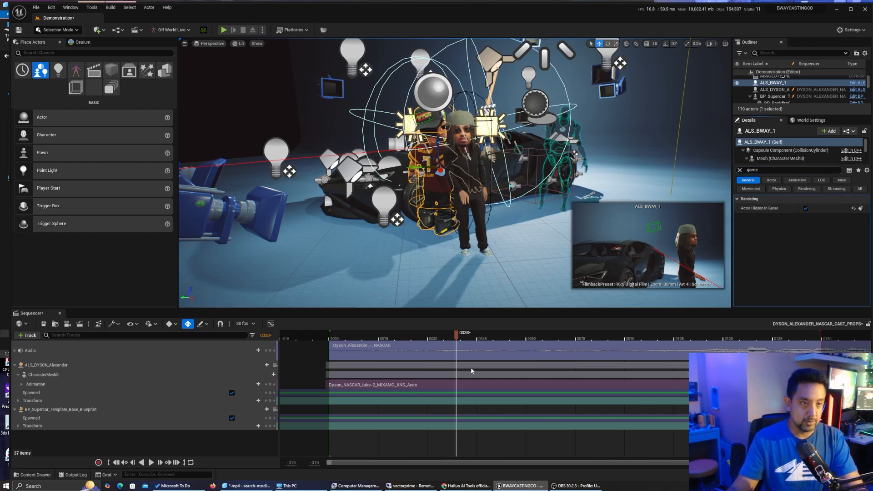
{"action": "left_click", "coordinate": [150, 462]}
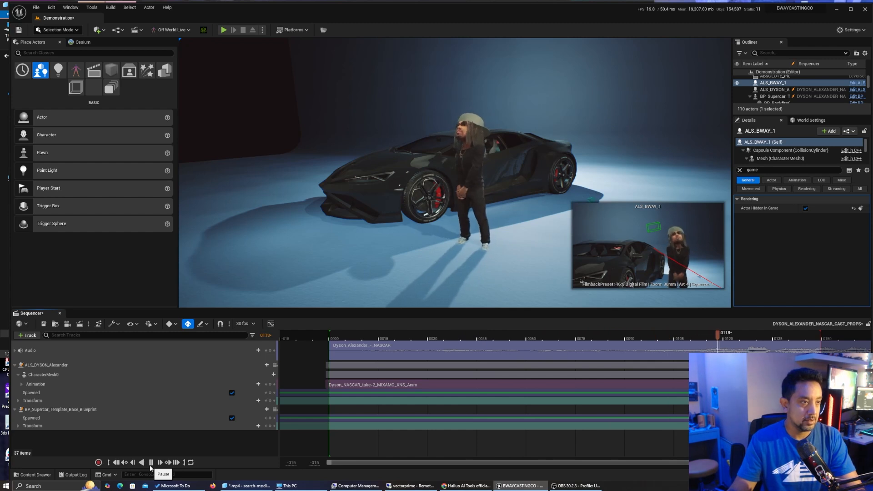
Set the view range end to 1800, drag the playback end marker to about 1800, and play.
{"action": "left_click", "coordinate": [150, 462]}
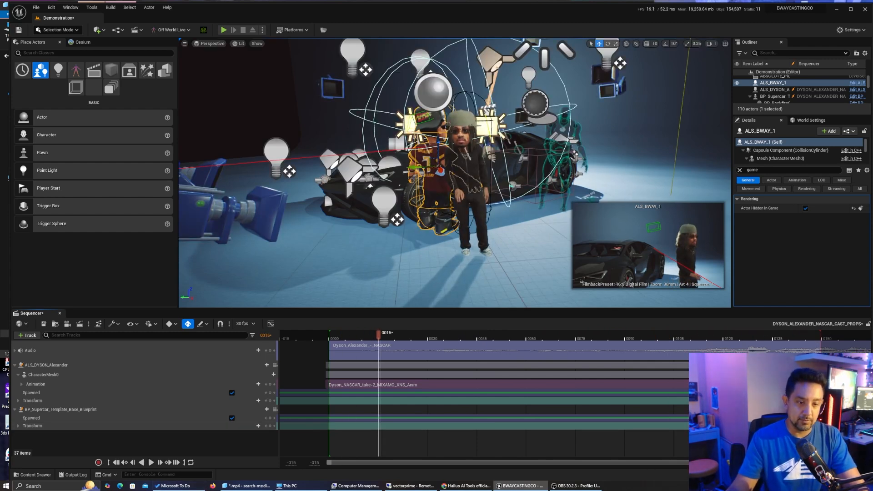
{"action": "type", "text": "1800"}
{"action": "key", "text": "Return"}
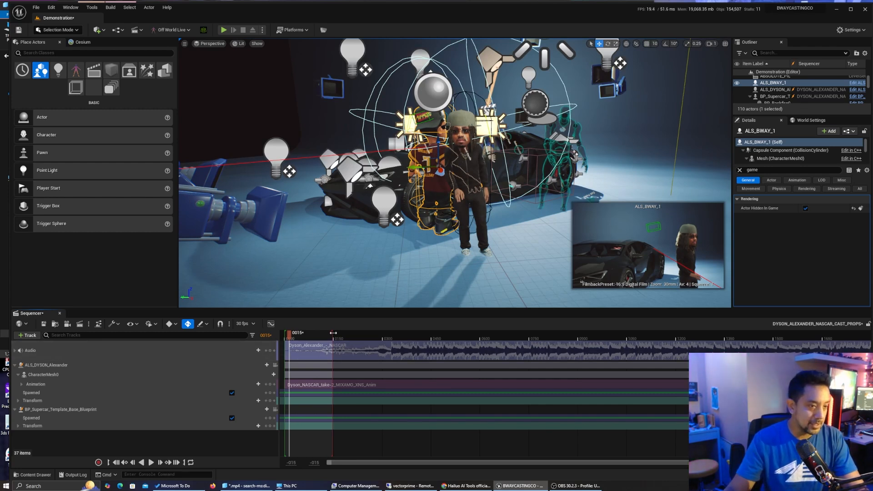
{"action": "left_click_drag", "start_coordinate": [333, 333], "coordinate": [847, 333]}
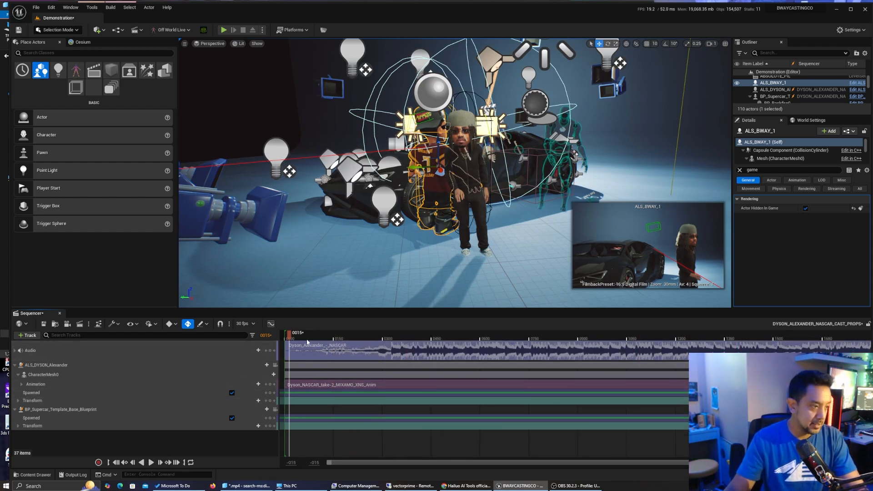
{"action": "left_click", "coordinate": [150, 462]}
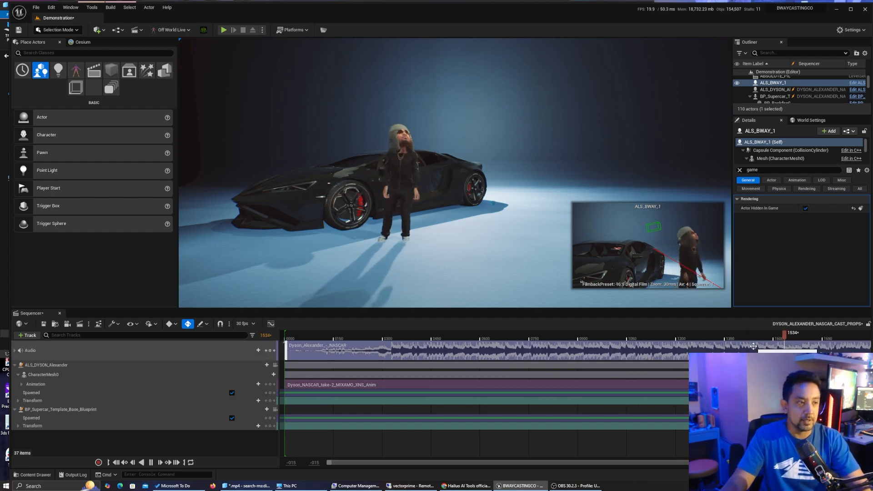
Fly the viewport toward the car and character while the sequence plays.
{"action": "key", "text": "w"}
{"action": "right_click_drag", "start_coordinate": [482, 235], "coordinate": [483, 272]}
{"action": "key", "text": "a"}
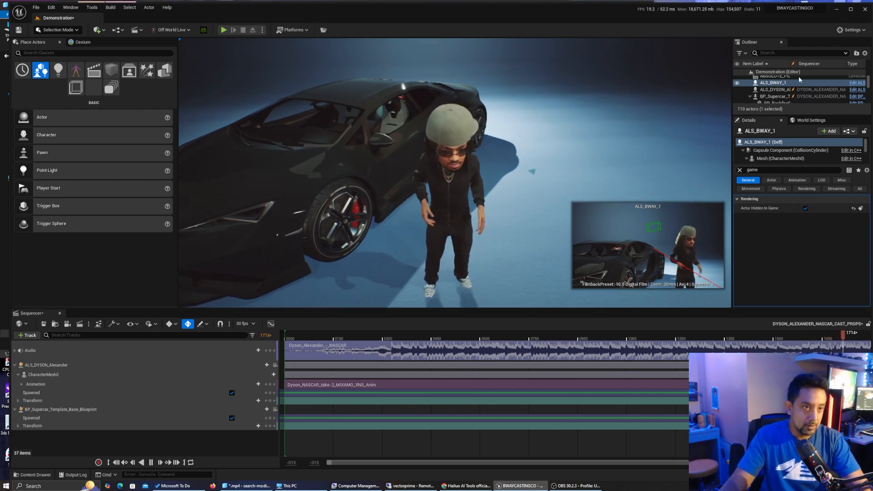
{"action": "scroll", "coordinate": [777, 77], "scroll_direction": "up", "scroll_amount": 3}
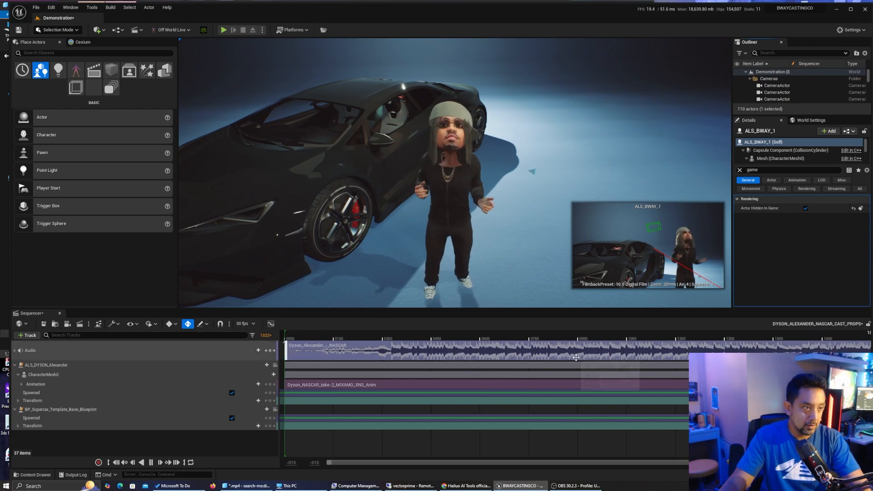
Stop at frame 873, nudge the Dyson animation section earlier, and replay from frame 838 to check sync.
{"action": "left_click", "coordinate": [569, 335]}
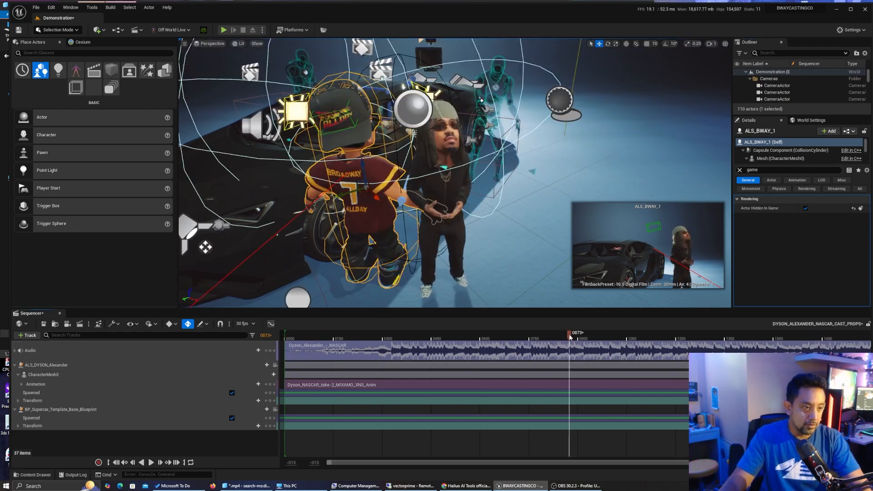
{"action": "left_click", "coordinate": [572, 385]}
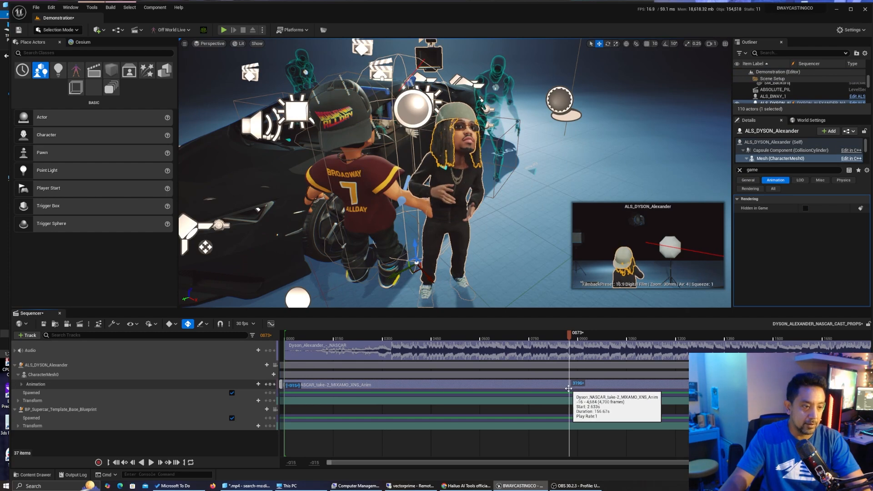
{"action": "left_click_drag", "start_coordinate": [566, 389], "coordinate": [565, 390]}
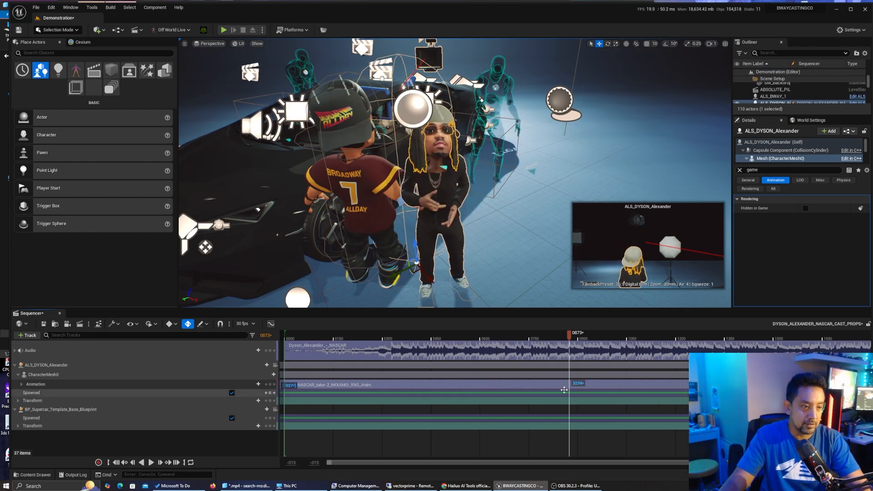
{"action": "left_click", "coordinate": [557, 339]}
{"action": "key", "text": "space"}
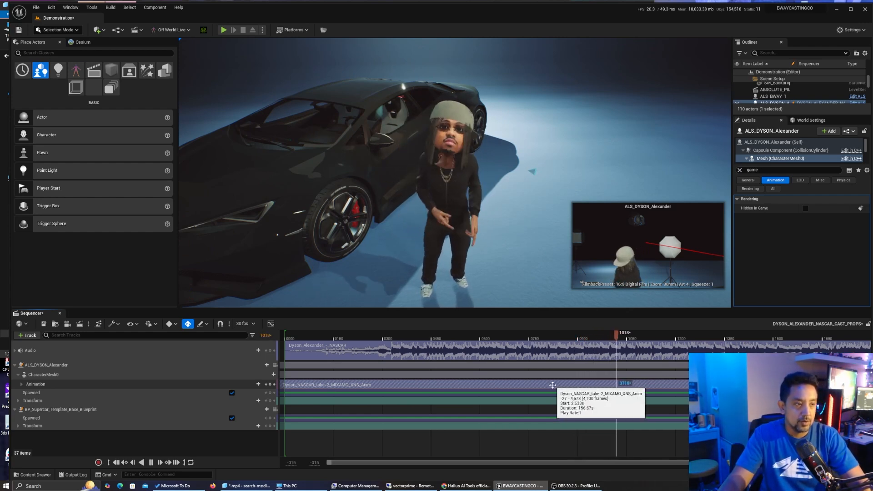
{"action": "key", "text": "space"}
{"action": "key", "text": "space"}
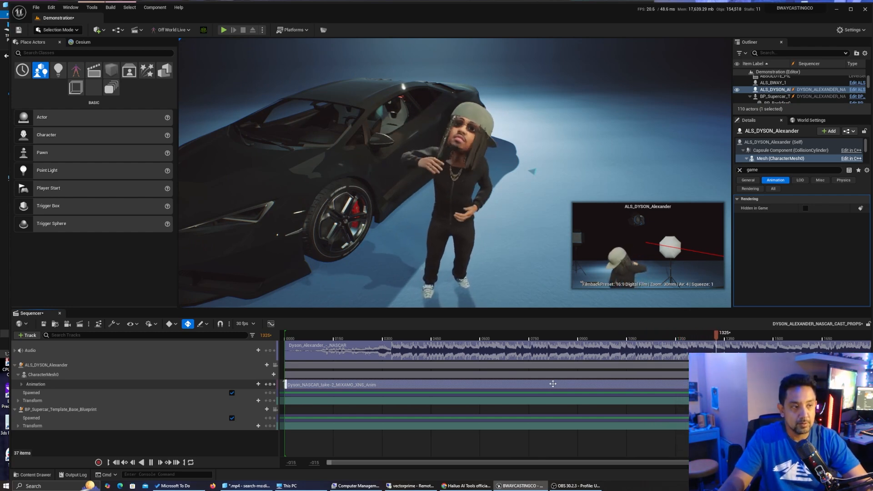
Shift the animation about 26 frames earlier and replay from around frame 1206 to verify sync.
{"action": "key", "text": "space"}
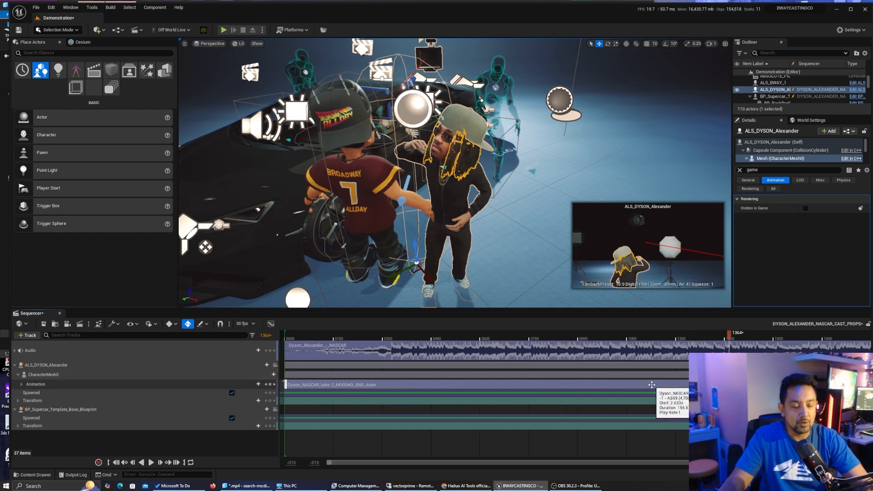
{"action": "left_click_drag", "start_coordinate": [651, 386], "coordinate": [643, 389]}
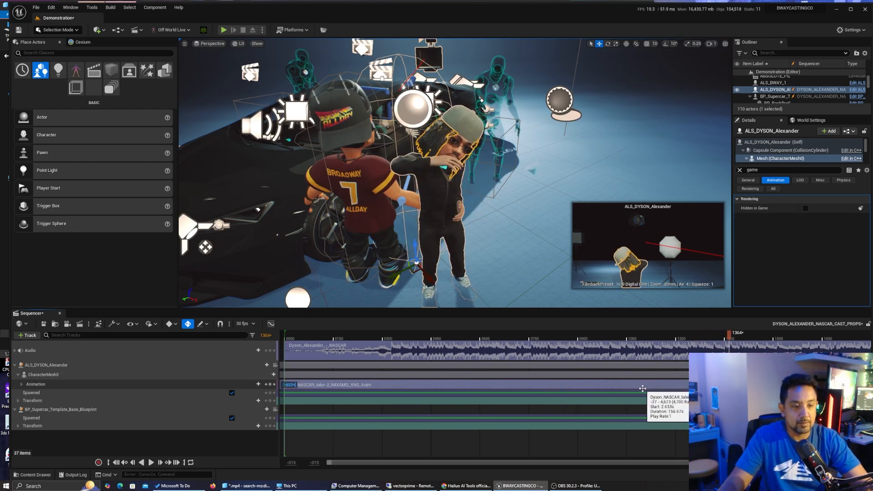
{"action": "left_click", "coordinate": [679, 336]}
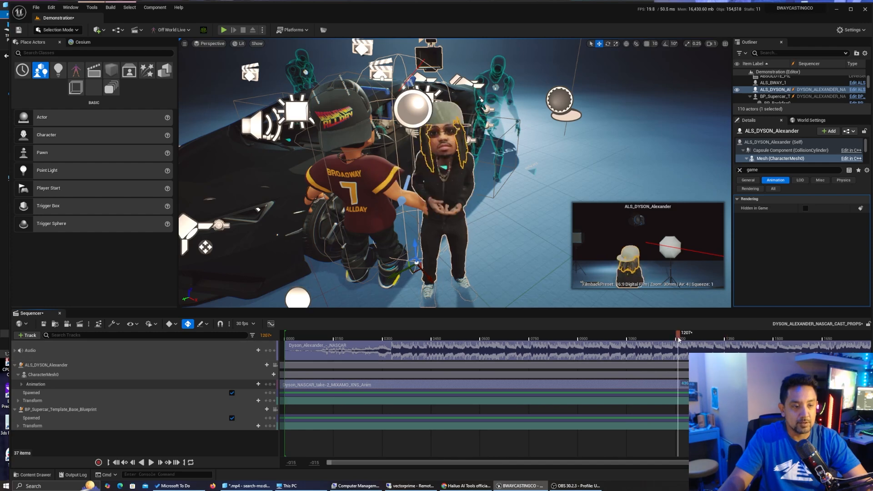
{"action": "key", "text": "space"}
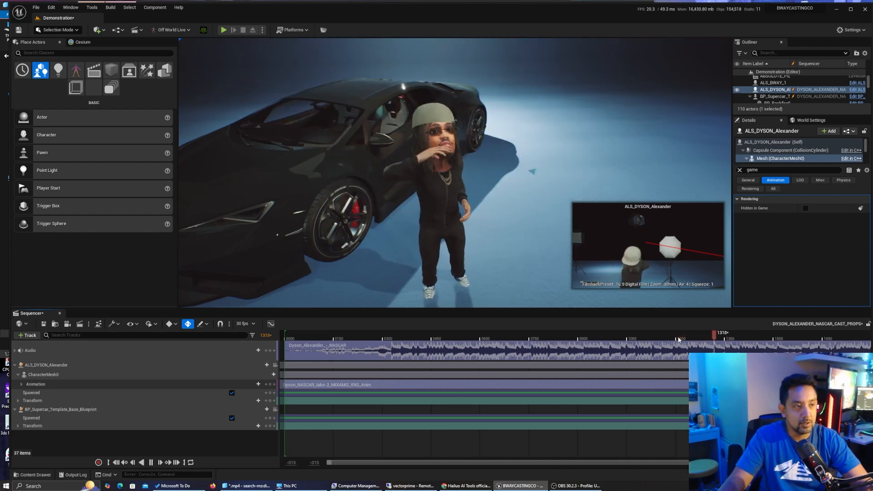
{"action": "key", "text": "space"}
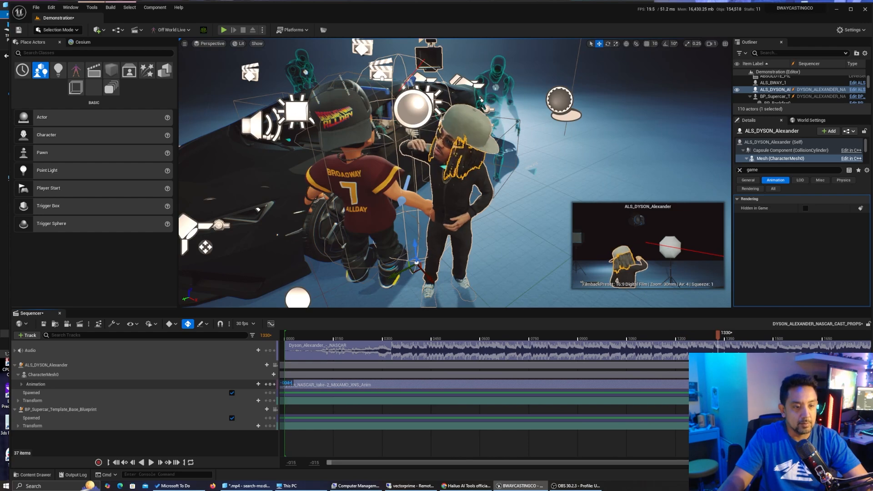
{"action": "left_click", "coordinate": [677, 336]}
{"action": "key", "text": "space"}
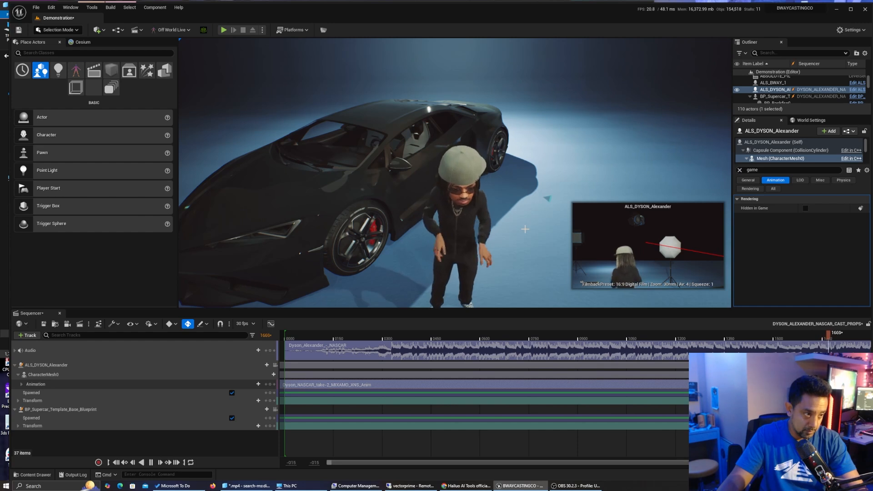
Replay from frame 1727 while tilting the viewport down toward the character.
{"action": "left_click", "coordinate": [848, 339]}
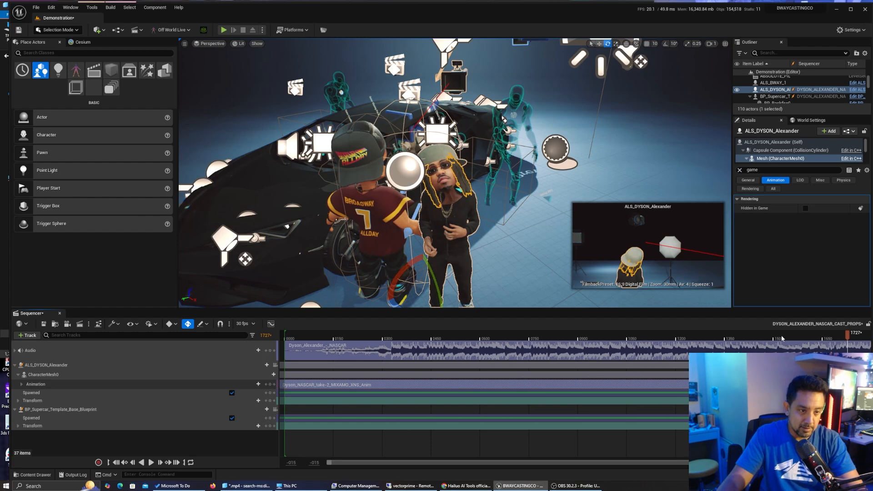
{"action": "key", "text": "space"}
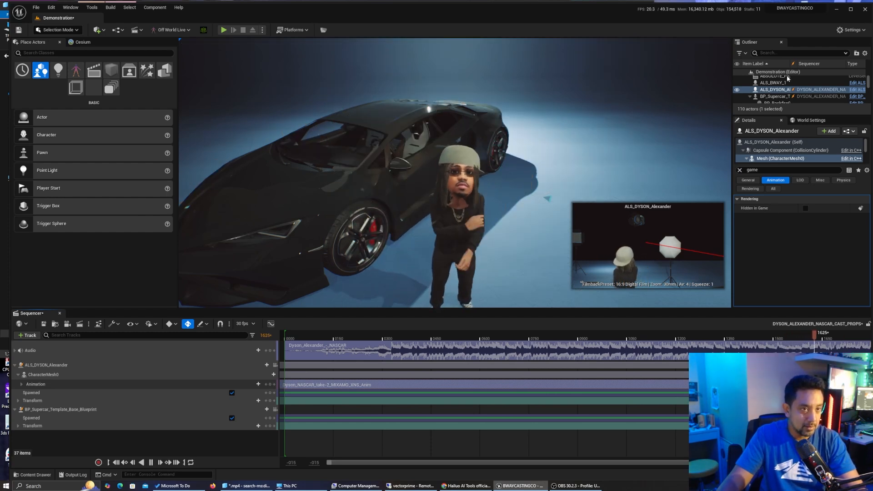
{"action": "scroll", "coordinate": [787, 75], "scroll_direction": "up", "scroll_amount": 3}
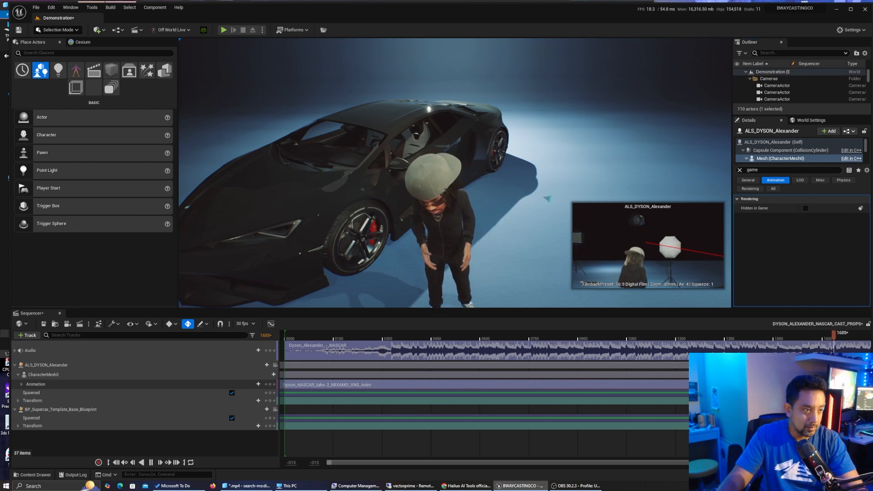
{"action": "right_click_drag", "start_coordinate": [518, 201], "coordinate": [516, 228]}
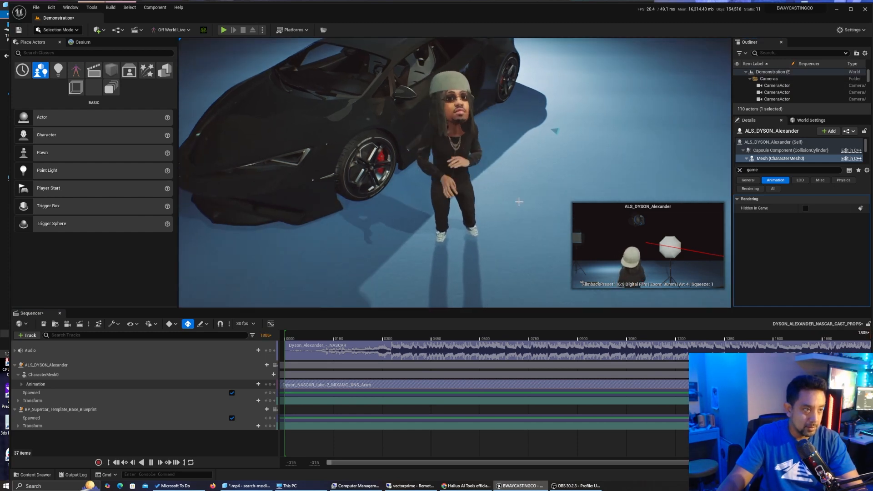
Replay the sequence from about frame 1249 and stop at frame 1467.
{"action": "left_click", "coordinate": [815, 339]}
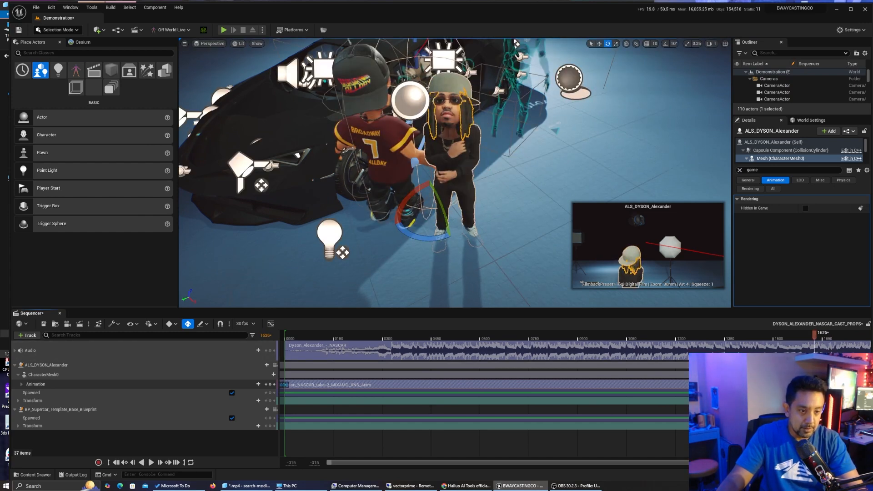
{"action": "left_click", "coordinate": [677, 338]}
{"action": "key", "text": "space"}
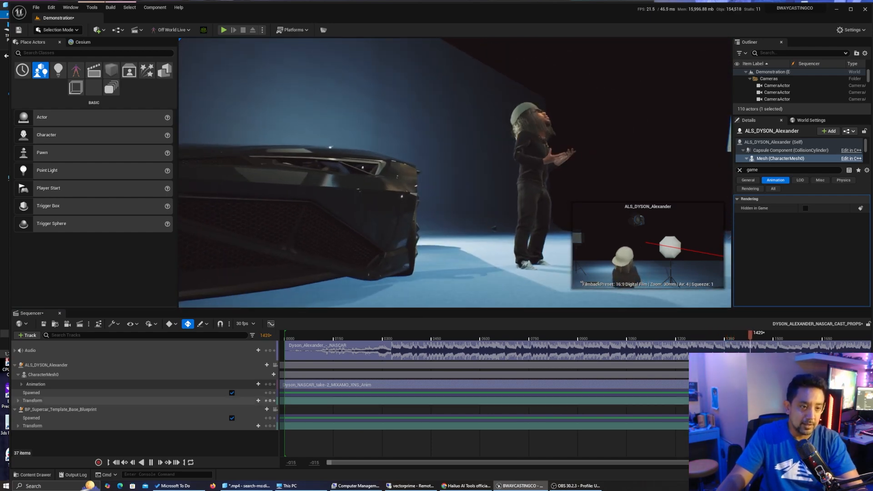
{"action": "key", "text": "space"}
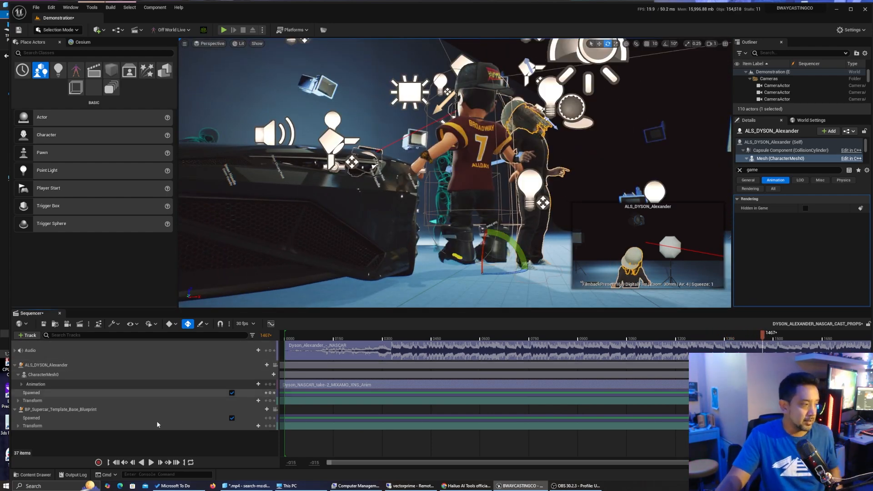
Add an FK Control Rig track to the CharacterMesh0 track.
{"action": "left_click", "coordinate": [256, 374]}
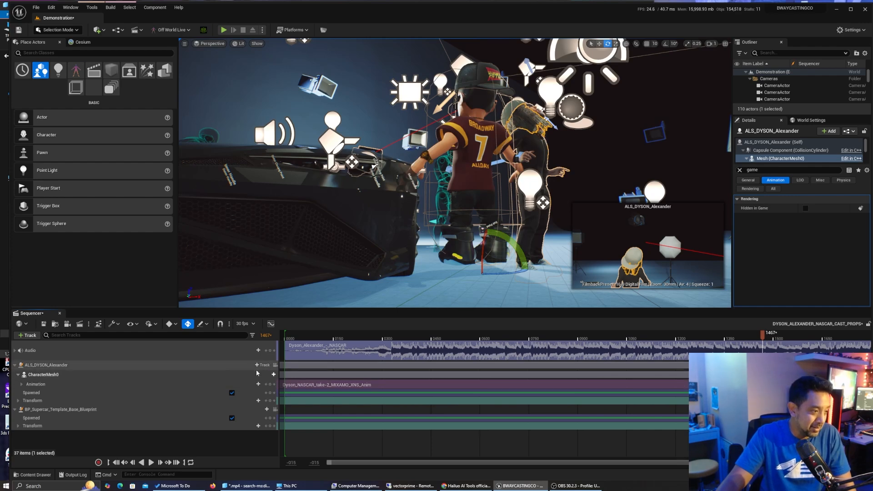
{"action": "left_click", "coordinate": [268, 374]}
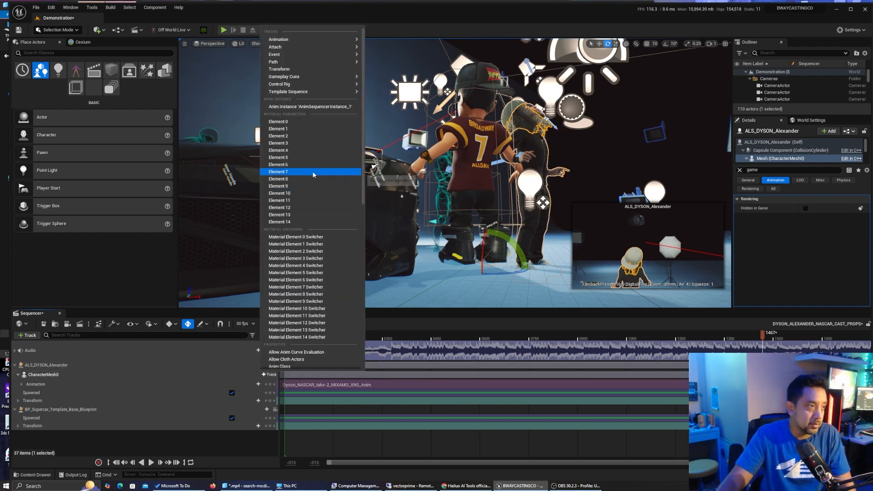
{"action": "mouse_move", "coordinate": [318, 84]}
{"action": "left_click", "coordinate": [390, 87]}
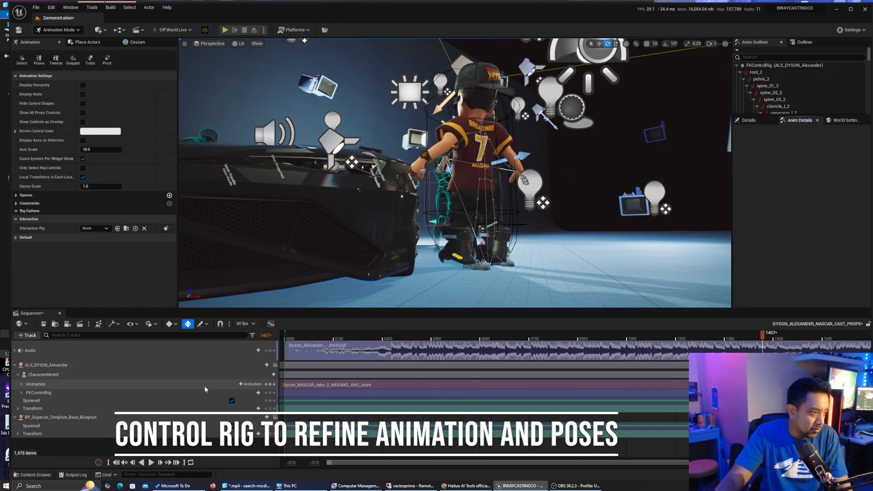
Frame both characters in the view and open the FKControlRig bone-selection dialog.
{"action": "right_click", "coordinate": [36, 394]}
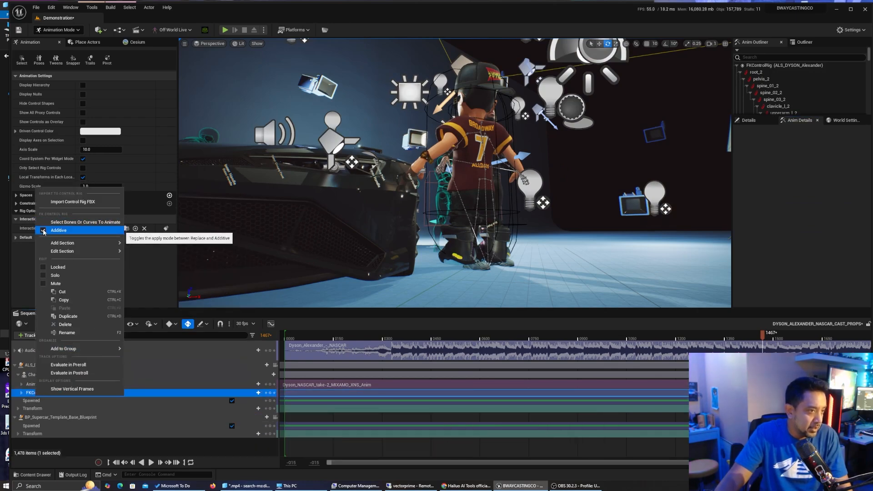
{"action": "right_click_drag", "start_coordinate": [650, 257], "coordinate": [482, 269]}
{"action": "key", "text": "w"}
{"action": "key", "text": "s"}
{"action": "right_click_drag", "start_coordinate": [637, 286], "coordinate": [582, 291]}
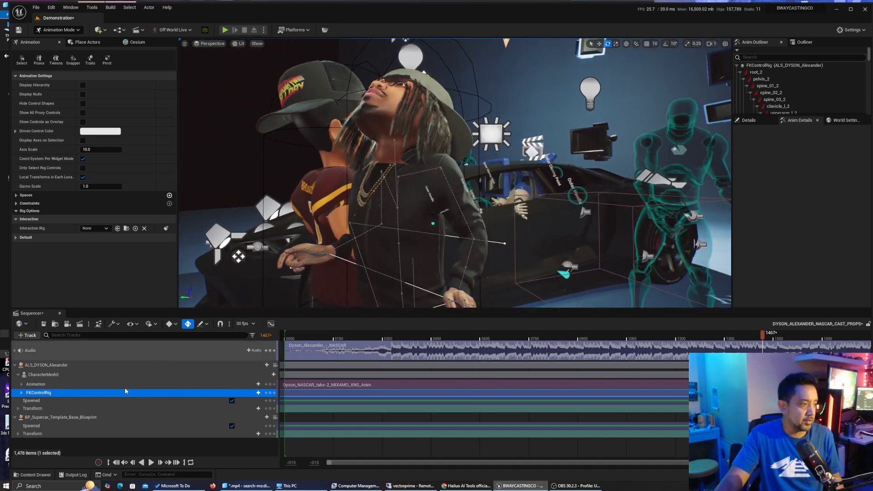
{"action": "right_click", "coordinate": [33, 394]}
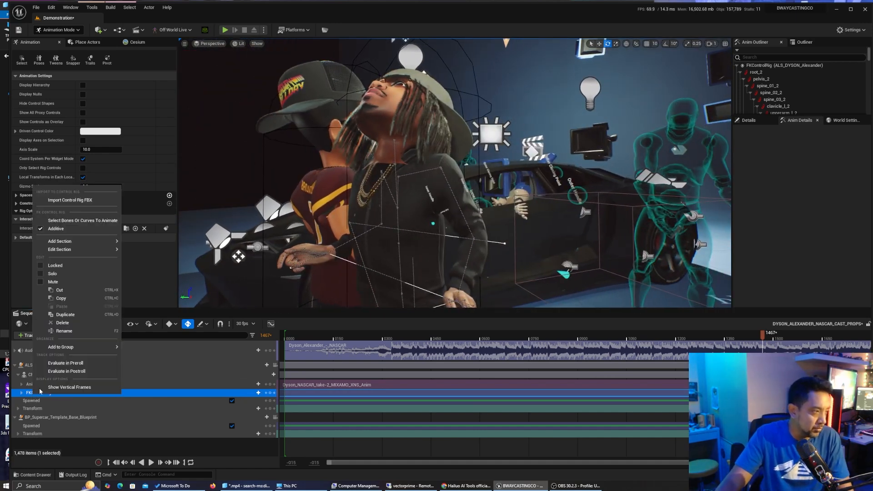
{"action": "left_click", "coordinate": [82, 220]}
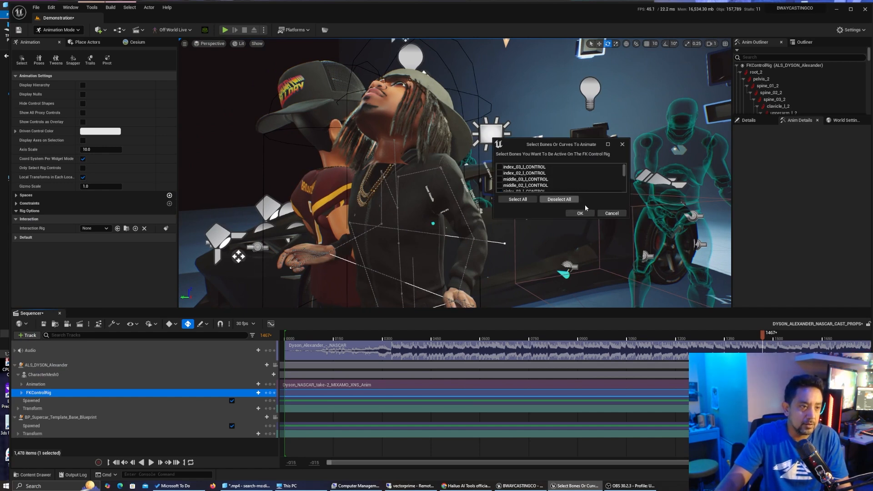
Check every bone in the FK rig's selection list and confirm.
{"action": "left_click_drag", "start_coordinate": [629, 218], "coordinate": [775, 403]}
{"action": "scroll", "coordinate": [623, 280], "scroll_direction": "down", "scroll_amount": 5}
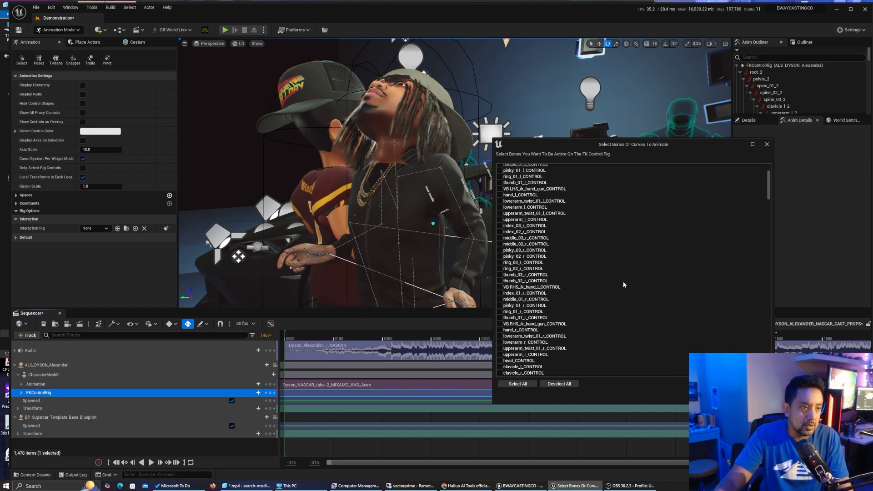
{"action": "scroll", "coordinate": [498, 308], "scroll_direction": "down", "scroll_amount": 2}
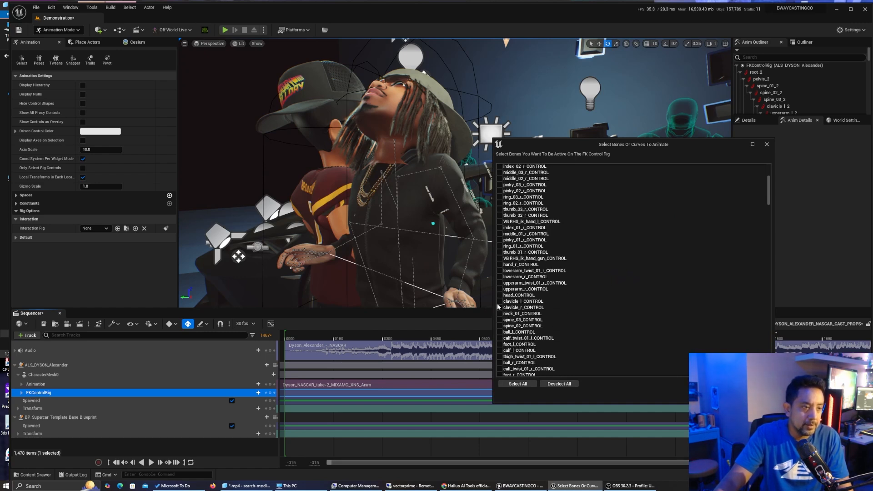
{"action": "left_click", "coordinate": [520, 385]}
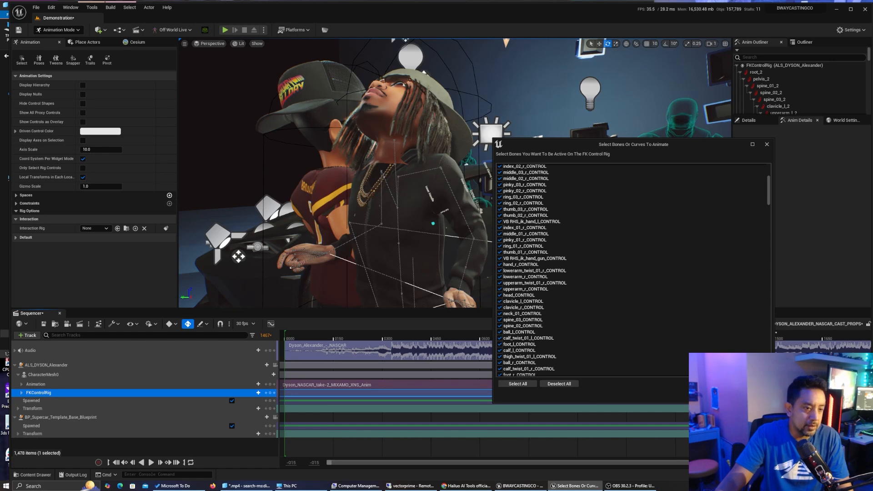
{"action": "left_click", "coordinate": [709, 395]}
Expand the FKControlRig track, then reopen its bone selection and browse the full control list.
{"action": "left_click", "coordinate": [21, 394]}
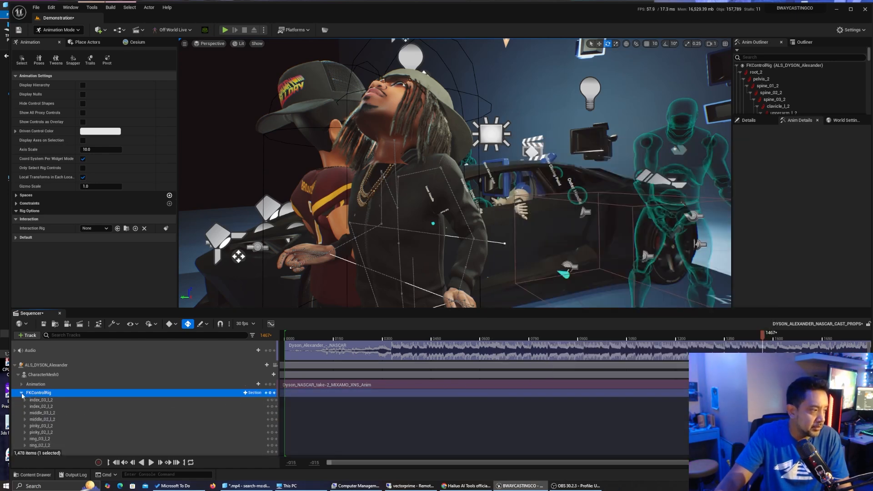
{"action": "scroll", "coordinate": [108, 417], "scroll_direction": "down", "scroll_amount": 3}
{"action": "left_click", "coordinate": [34, 353]}
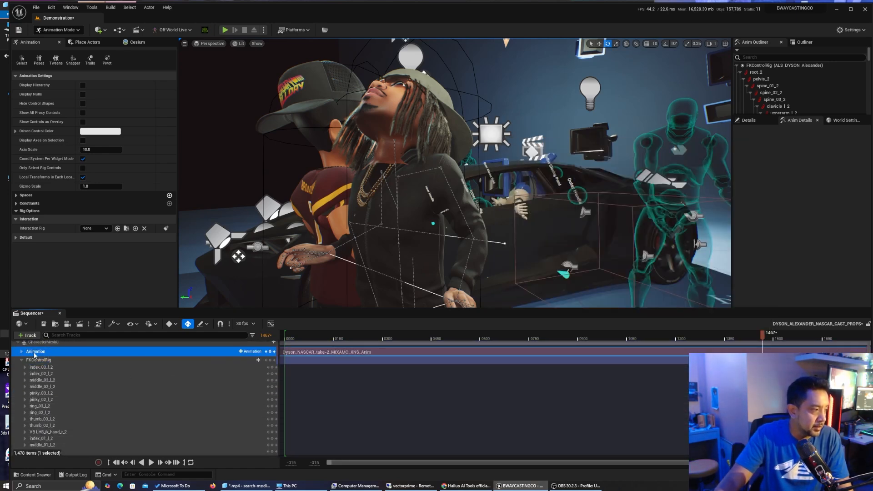
{"action": "left_click", "coordinate": [40, 361]}
{"action": "right_click", "coordinate": [41, 361]}
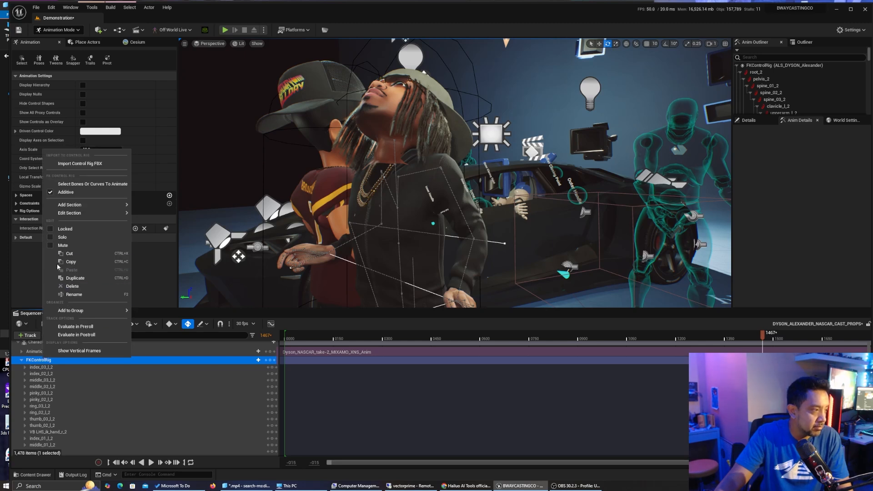
{"action": "left_click", "coordinate": [68, 184]}
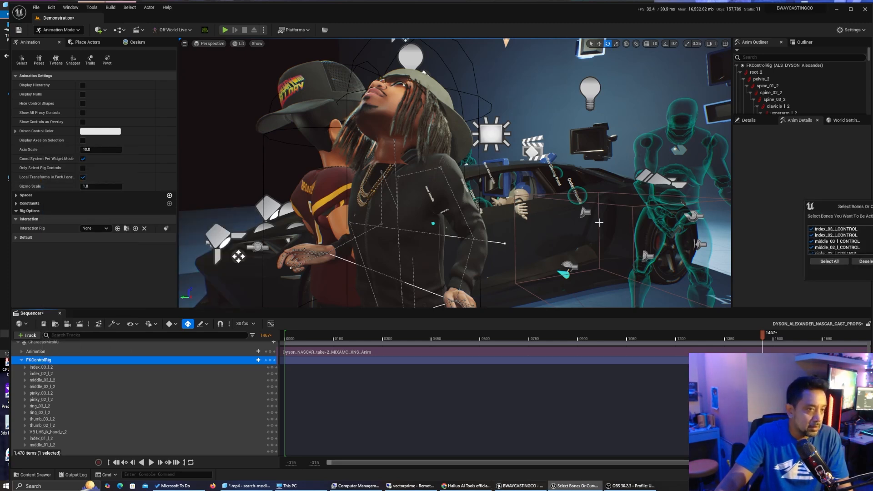
{"action": "left_click_drag", "start_coordinate": [859, 205], "coordinate": [474, 147]}
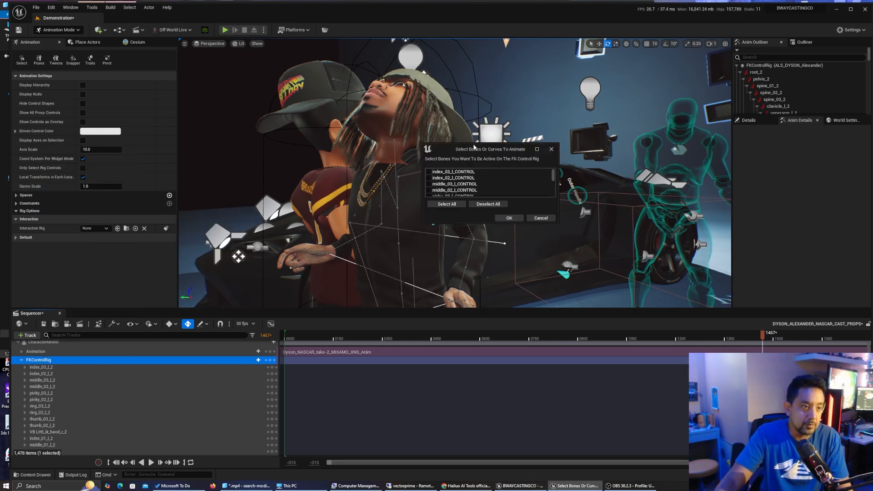
{"action": "left_click_drag", "start_coordinate": [556, 224], "coordinate": [728, 415]}
{"action": "scroll", "coordinate": [522, 302], "scroll_direction": "down", "scroll_amount": 2}
{"action": "scroll", "coordinate": [522, 302], "scroll_direction": "down", "scroll_amount": 5}
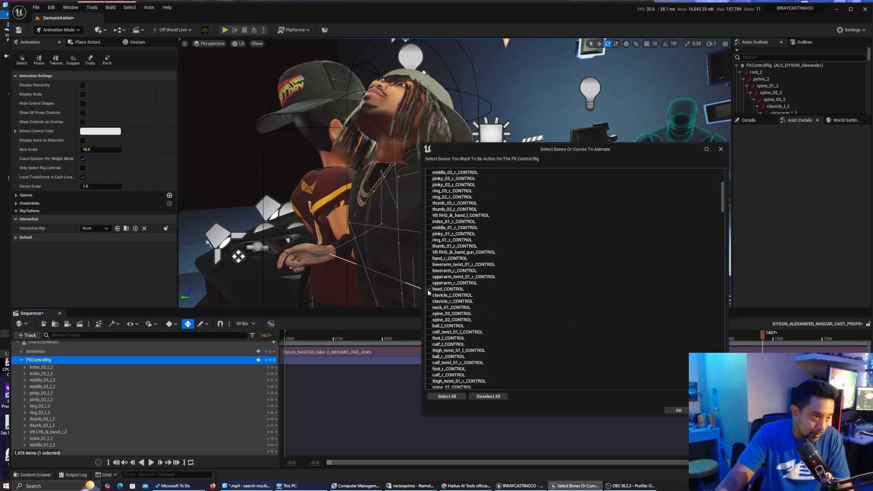
Keep only the head control active and show head_2's location, rotation and scale channels.
{"action": "left_click", "coordinate": [678, 410]}
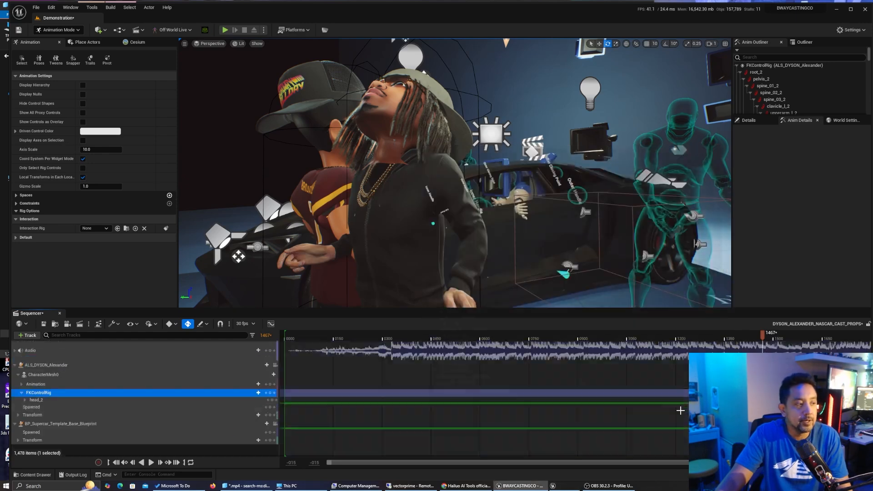
{"action": "left_click", "coordinate": [28, 401]}
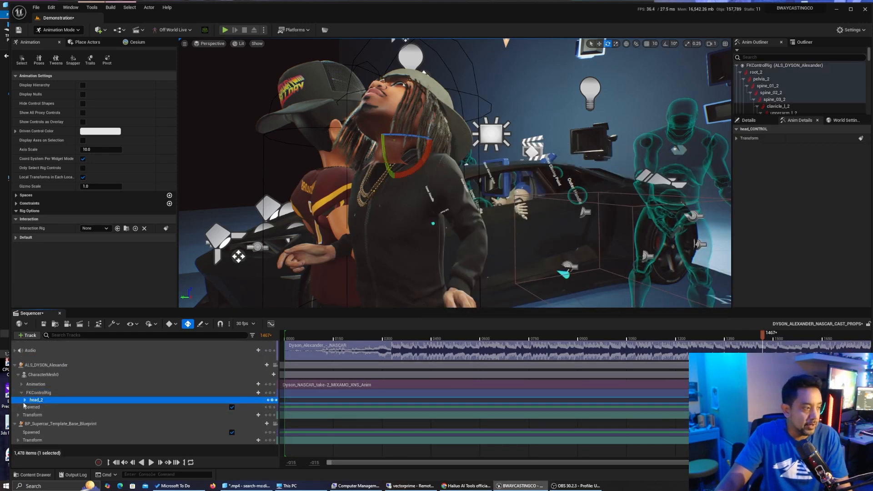
{"action": "left_click", "coordinate": [25, 399]}
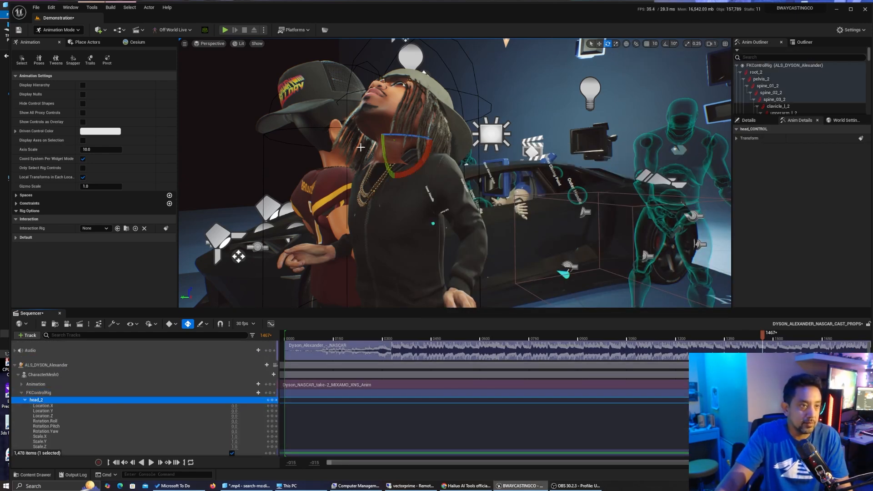
Turn the head from looking up to forward, key it, and shift its position at frame 1467.
{"action": "left_click", "coordinate": [626, 44]}
{"action": "left_click_drag", "start_coordinate": [368, 154], "coordinate": [368, 194]}
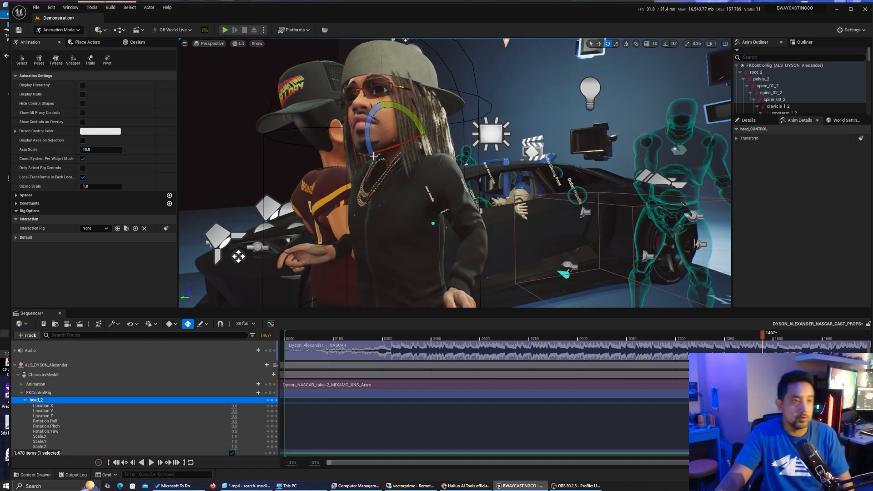
{"action": "left_click", "coordinate": [600, 44]}
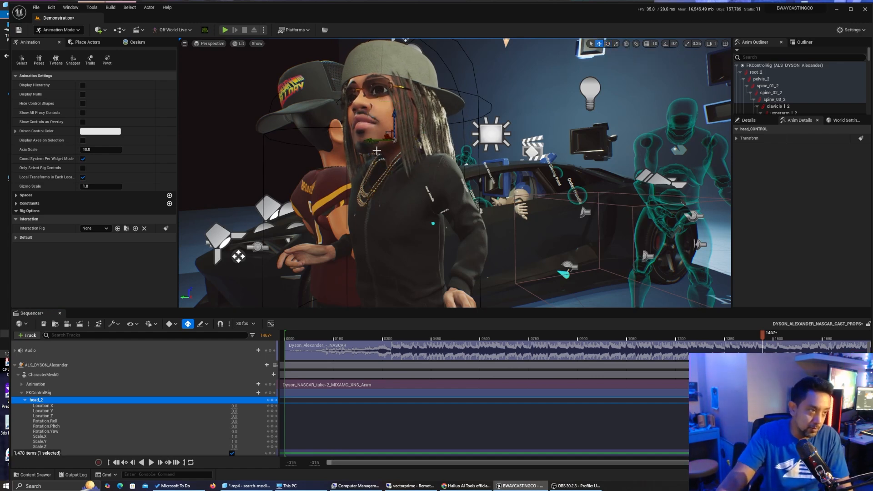
{"action": "left_click", "coordinate": [272, 400]}
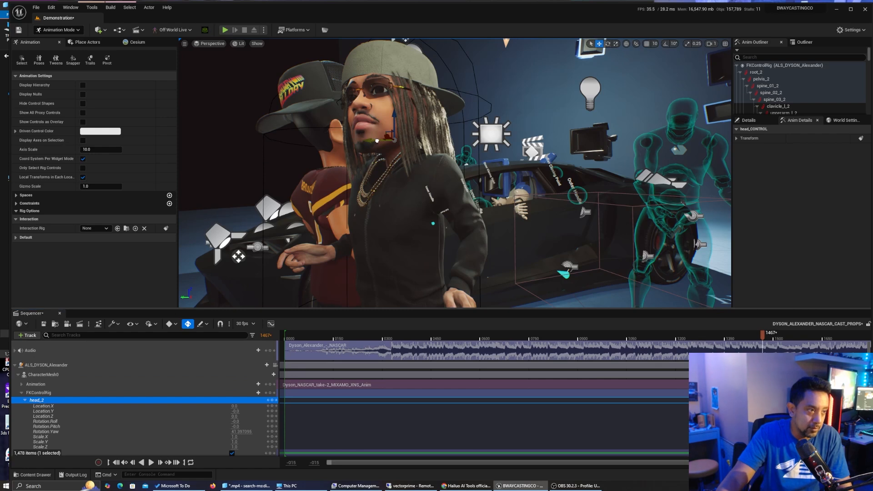
{"action": "mouse_move", "coordinate": [377, 141]}
{"action": "left_mouse_down"}
{"action": "mouse_move", "coordinate": [367, 142]}
{"action": "mouse_move", "coordinate": [383, 128]}
{"action": "mouse_move", "coordinate": [367, 143]}
{"action": "left_mouse_up"}
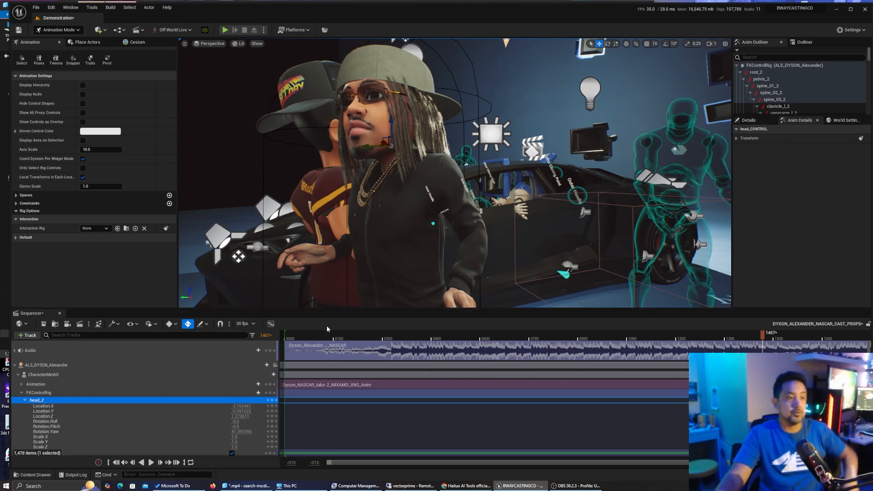
Scrub the animation to check the head, then return to frame 1467 and rotate to reduce yaw to about 33.
{"action": "left_click", "coordinate": [316, 337]}
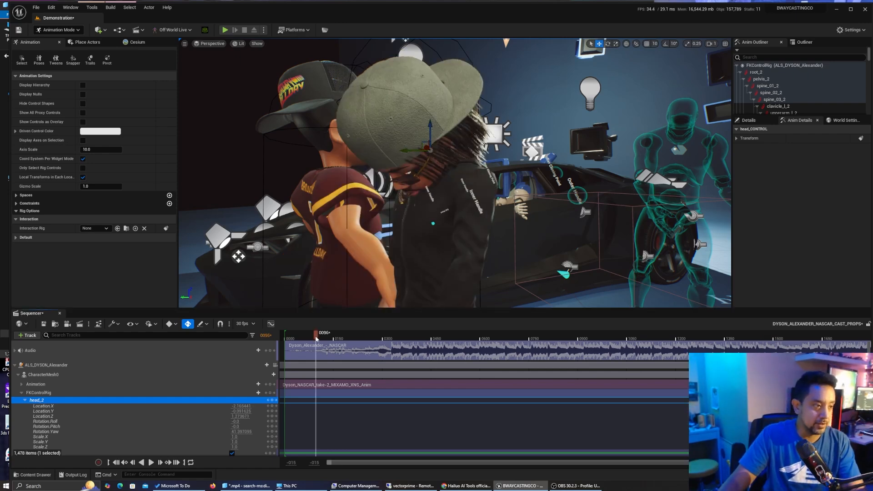
{"action": "left_click_drag", "start_coordinate": [382, 337], "coordinate": [464, 335]}
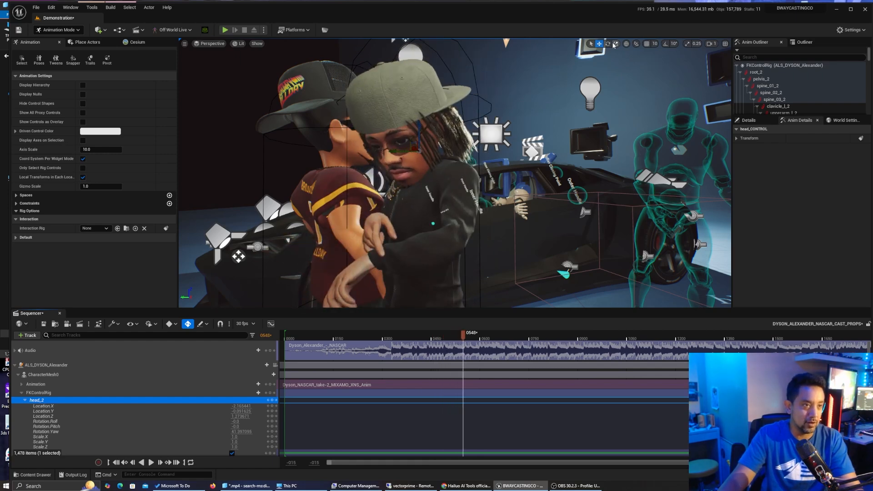
{"action": "left_click", "coordinate": [276, 416]}
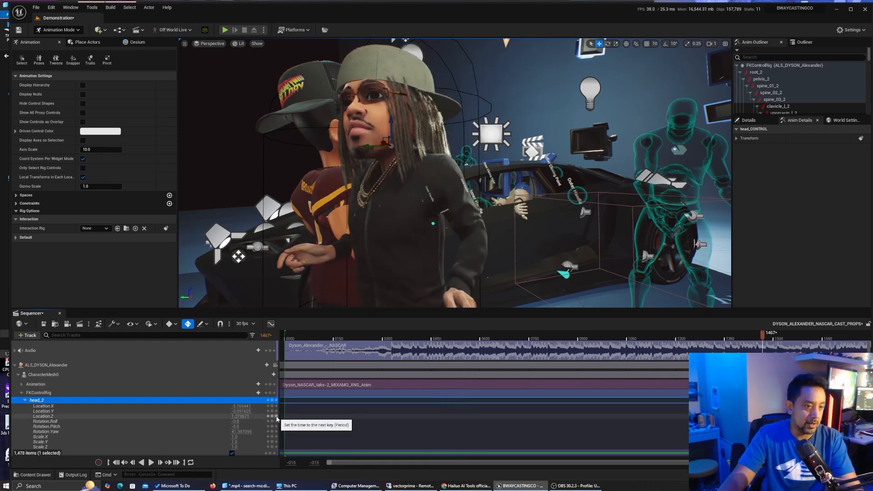
{"action": "left_click", "coordinate": [608, 43]}
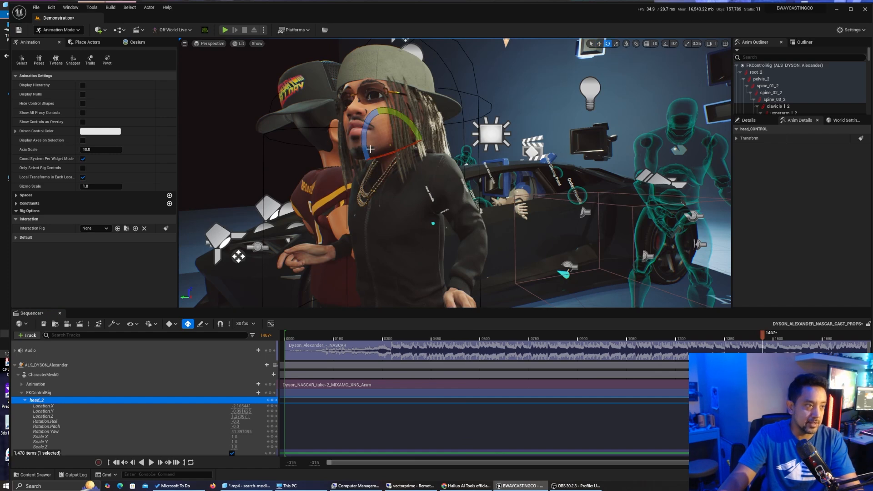
{"action": "left_click_drag", "start_coordinate": [371, 149], "coordinate": [366, 132]}
Play the sequence from near frame 228 to review the adjusted head motion.
{"action": "left_click", "coordinate": [359, 339]}
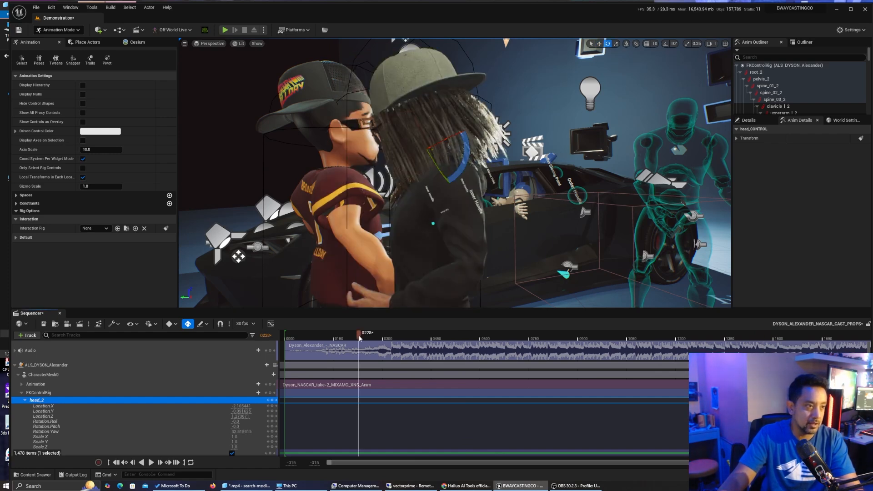
{"action": "key", "text": "space"}
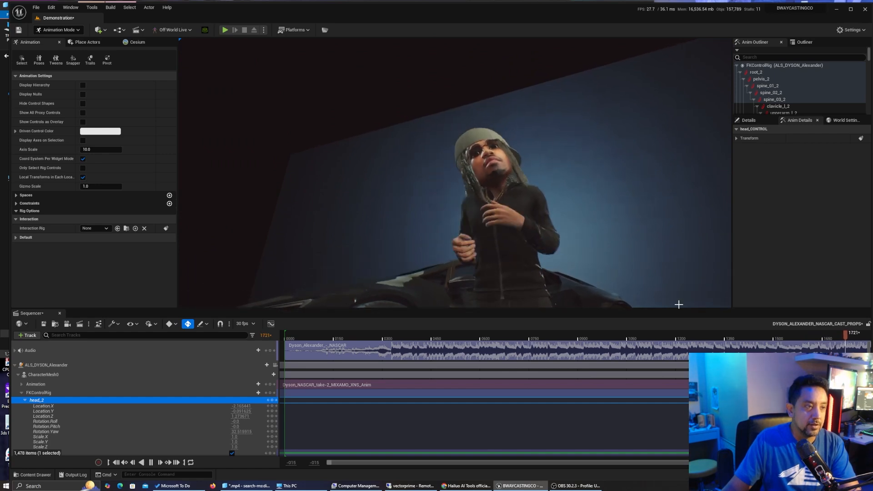
Stop playback at frame 1541, return to the head key at 1467, and lower its yaw further.
{"action": "left_click", "coordinate": [788, 337]}
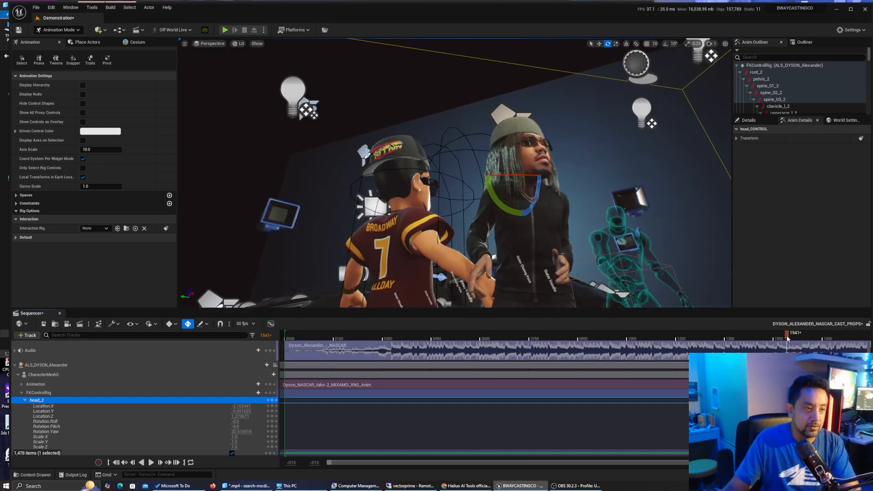
{"action": "left_click", "coordinate": [267, 422]}
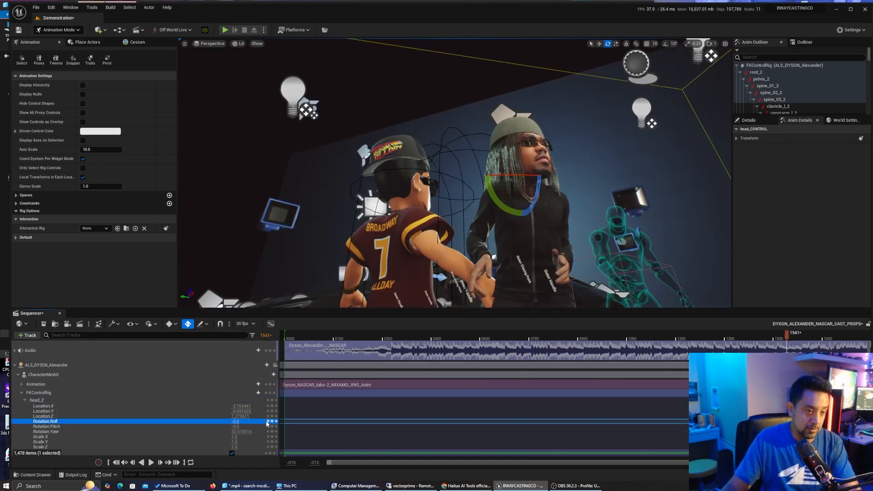
{"action": "left_click", "coordinate": [268, 422]}
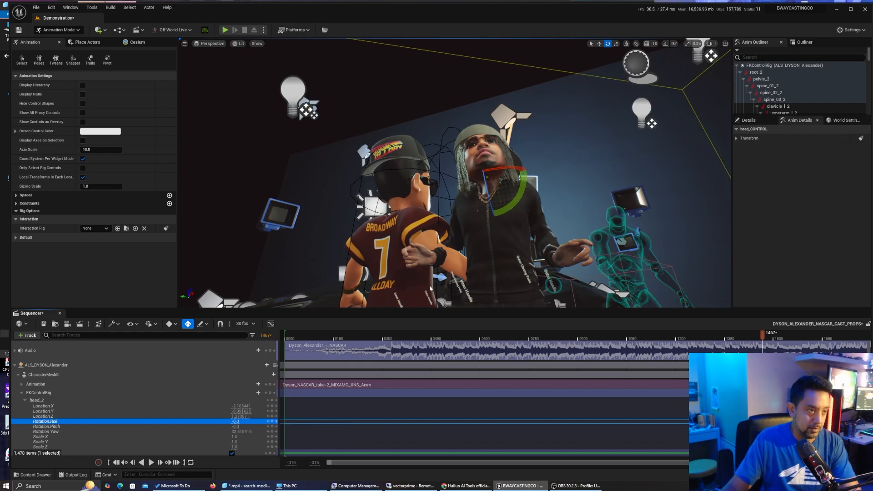
{"action": "right_click_drag", "start_coordinate": [582, 222], "coordinate": [576, 272]}
{"action": "left_click_drag", "start_coordinate": [511, 117], "coordinate": [509, 83]}
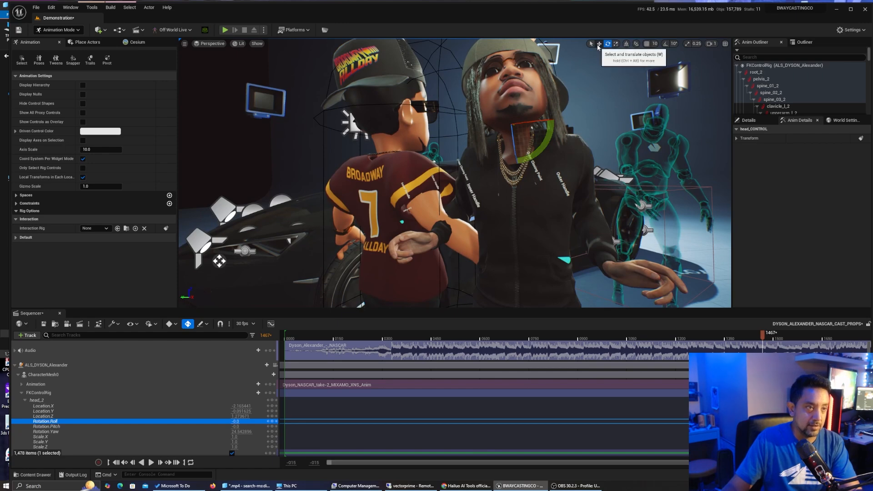
Move the head along its local axes and rotate it back to a yaw near 31.
{"action": "left_click", "coordinate": [599, 44]}
{"action": "left_click_drag", "start_coordinate": [556, 127], "coordinate": [493, 129], "text": "alt"}
{"action": "right_click_drag", "start_coordinate": [616, 55], "coordinate": [616, 55]}
{"action": "left_click", "coordinate": [625, 45]}
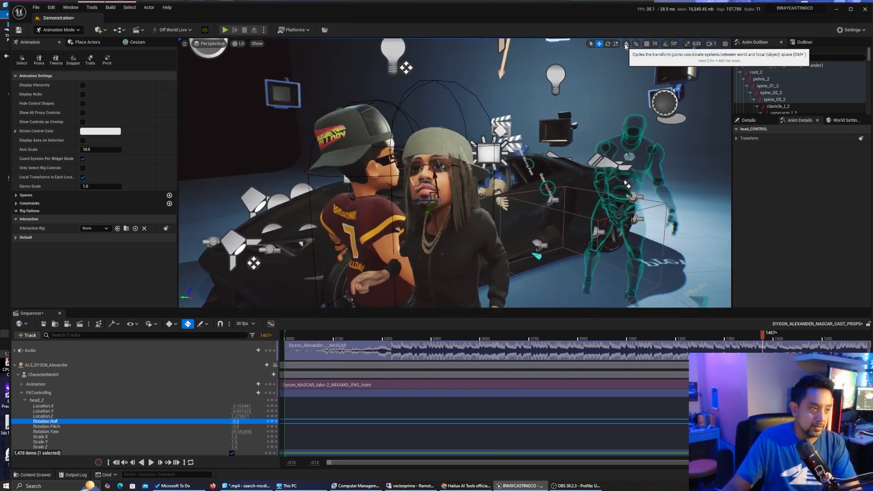
{"action": "left_click_drag", "start_coordinate": [433, 213], "coordinate": [431, 206]}
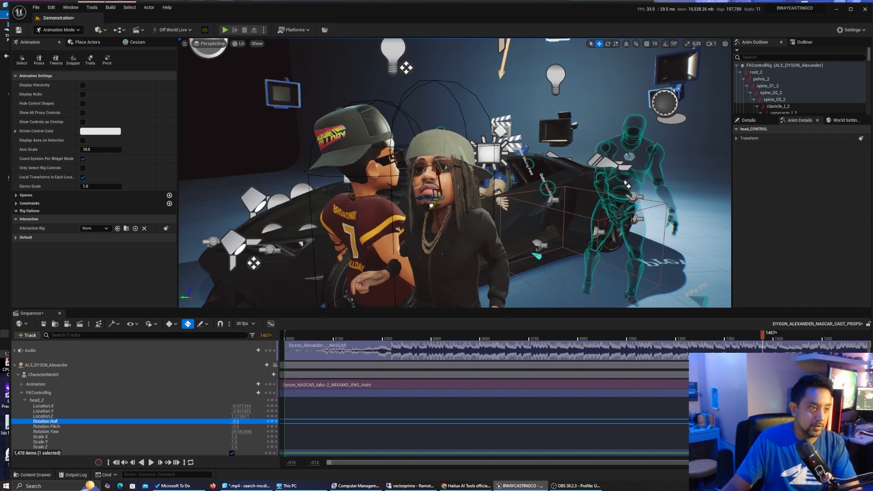
{"action": "left_click", "coordinate": [608, 44]}
{"action": "left_click_drag", "start_coordinate": [425, 198], "coordinate": [435, 181]}
Scrub back to around frame 1324 and replay to review the head edits.
{"action": "left_click", "coordinate": [600, 44]}
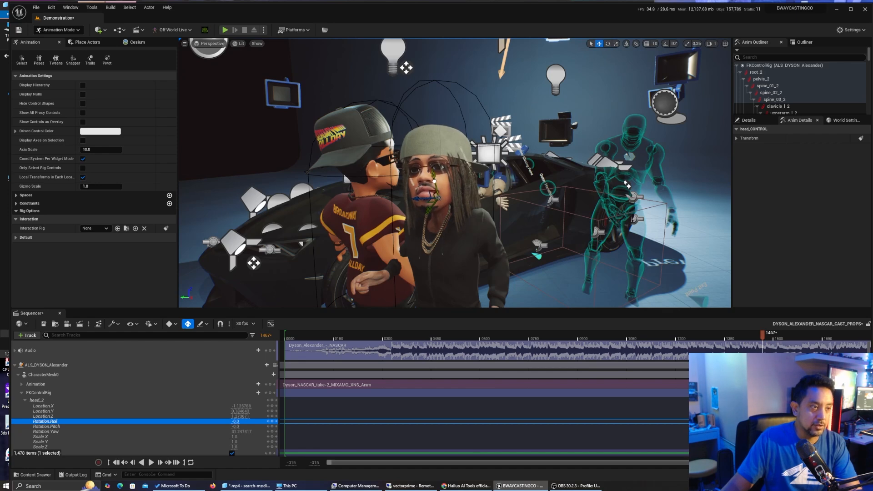
{"action": "left_click_drag", "start_coordinate": [762, 336], "coordinate": [702, 349]}
{"action": "key", "text": "space"}
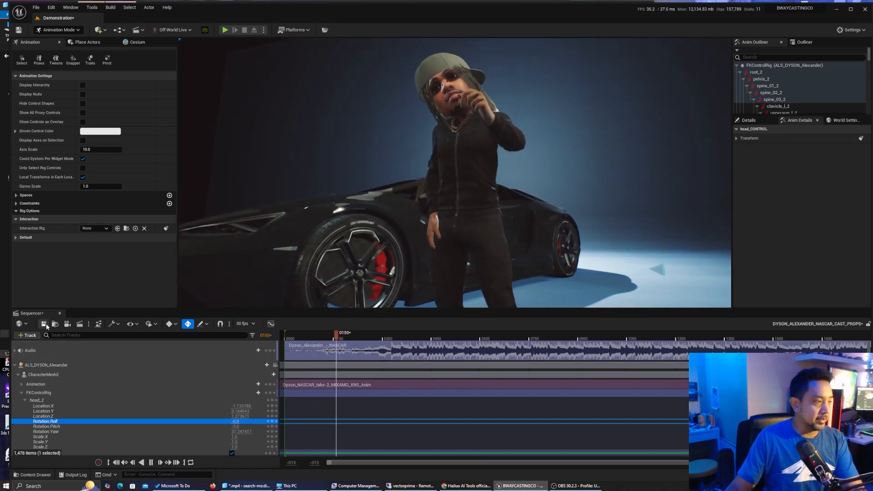
Pilot the Cine Camera Actor and lower its Manual Focus Distance to about 298.07.
{"action": "left_click", "coordinate": [66, 325]}
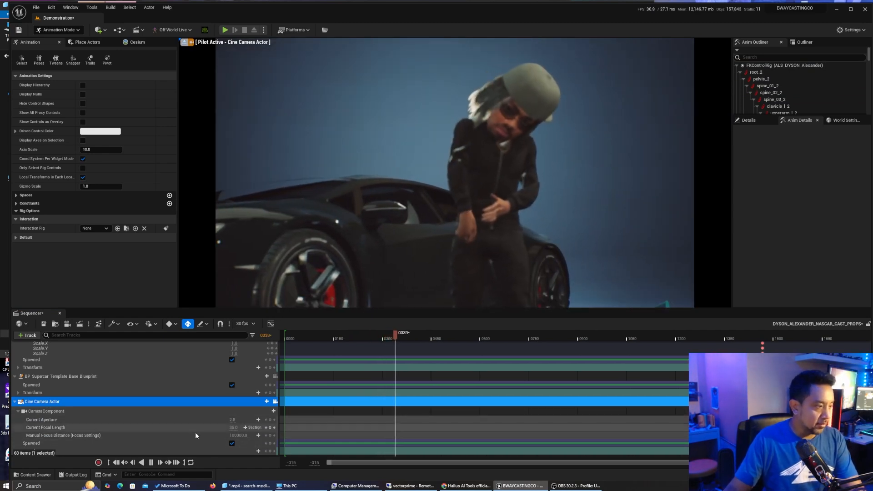
{"action": "left_click_drag", "start_coordinate": [235, 436], "coordinate": [204, 436]}
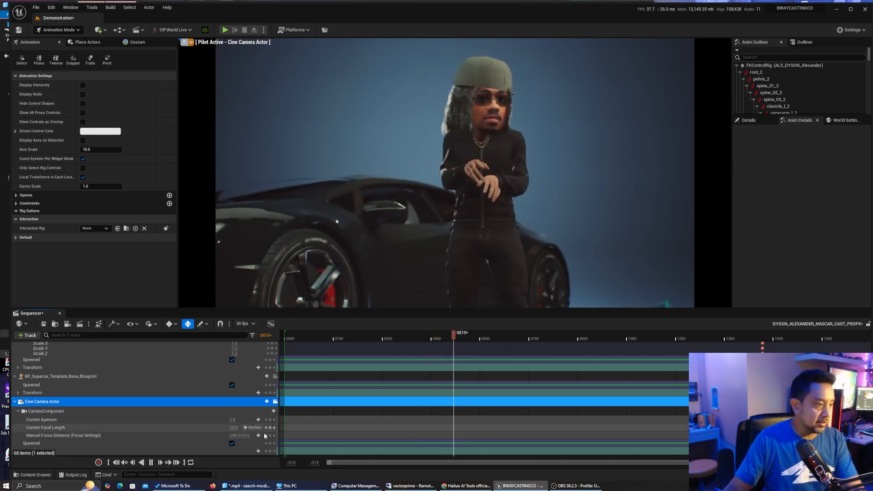
Add a shake1_C camera shake to the Cine Camera Actor and stretch it across the sequence.
{"action": "left_click", "coordinate": [263, 402]}
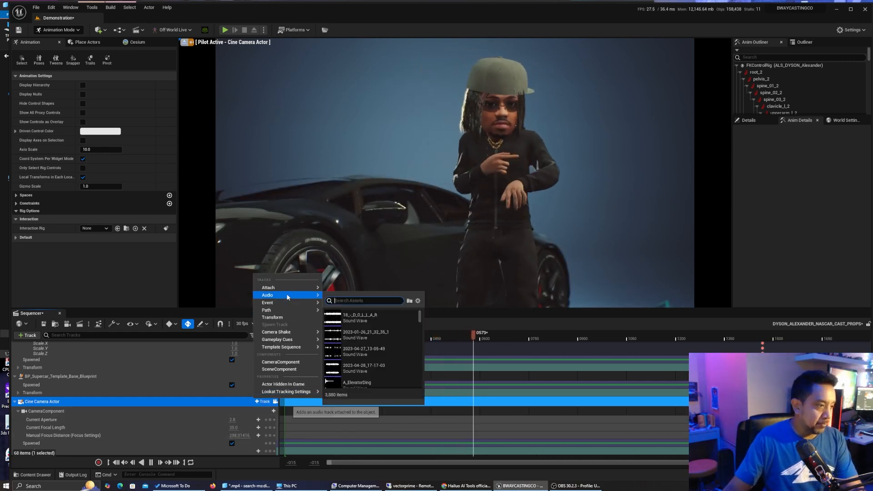
{"action": "mouse_move", "coordinate": [291, 332]}
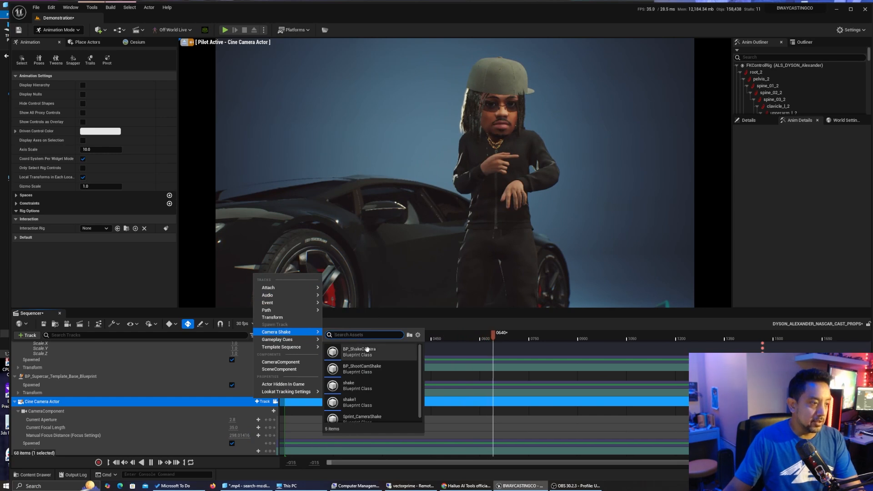
{"action": "left_click", "coordinate": [359, 402]}
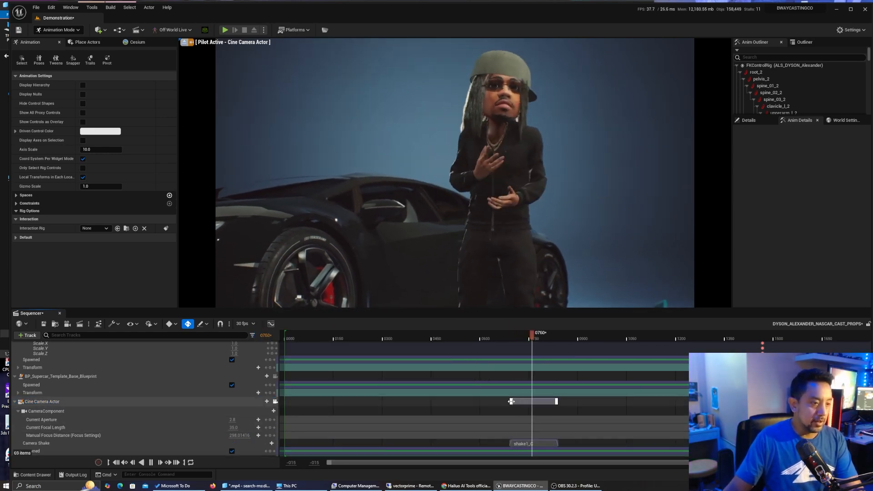
{"action": "left_click_drag", "start_coordinate": [512, 402], "coordinate": [280, 418]}
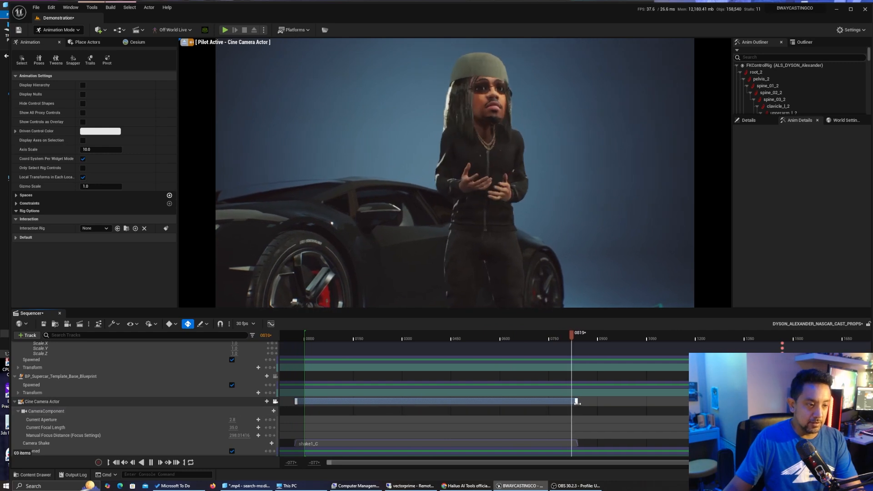
{"action": "left_click_drag", "start_coordinate": [577, 402], "coordinate": [842, 401]}
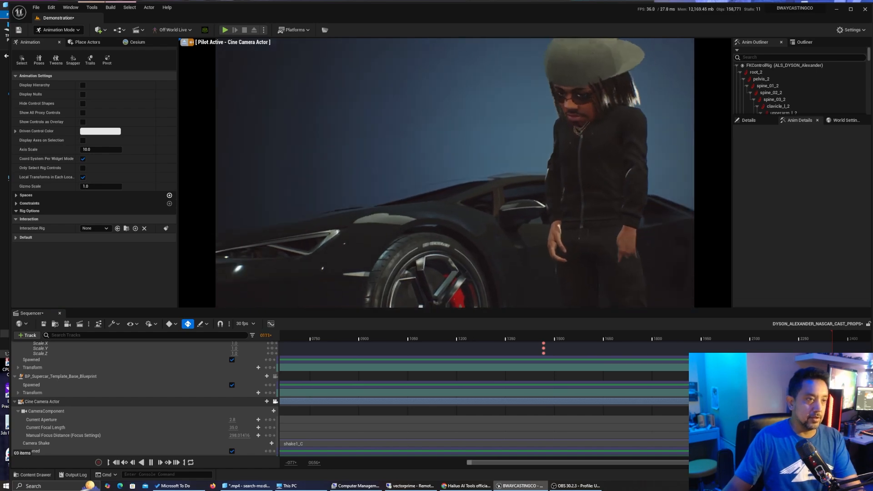
Pause at frame 2176, lower and tilt the camera, then replay from frame 864.
{"action": "left_click", "coordinate": [775, 341]}
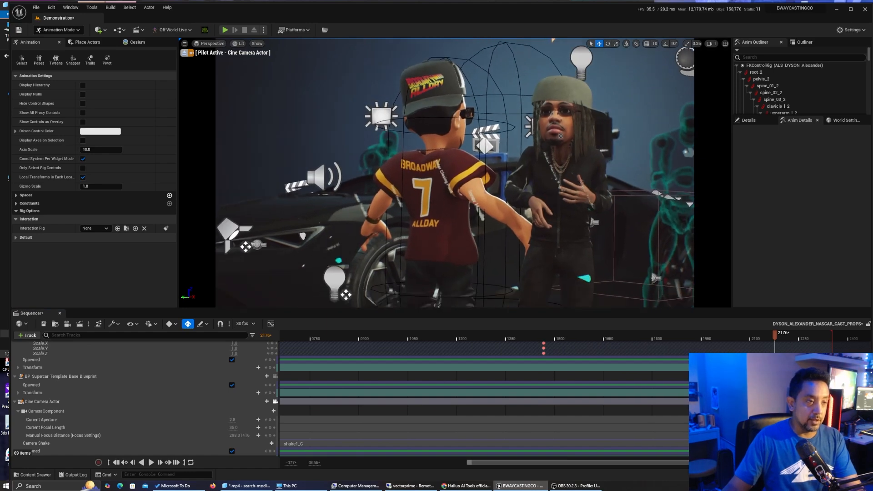
{"action": "mouse_move", "coordinate": [538, 194]}
{"action": "right_mouse_down"}
{"action": "mouse_move", "coordinate": [538, 207]}
{"action": "mouse_move", "coordinate": [539, 195]}
{"action": "right_mouse_up"}
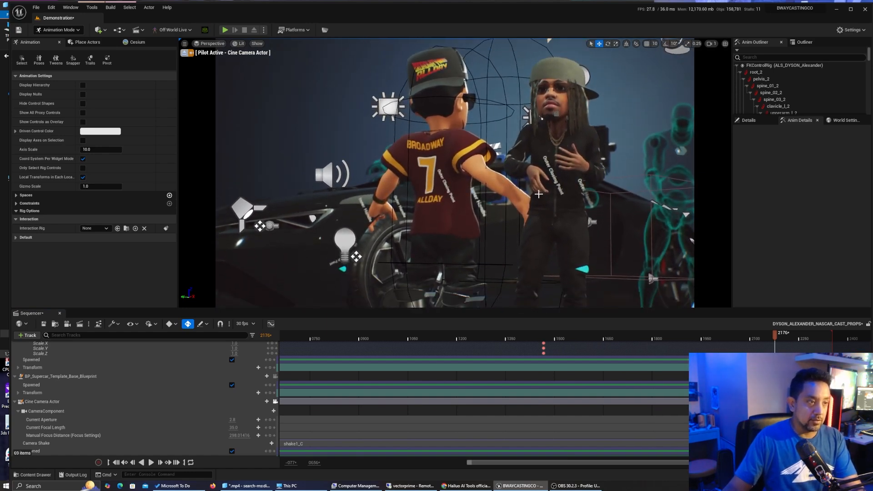
{"action": "left_click", "coordinate": [342, 338]}
{"action": "key", "text": "space"}
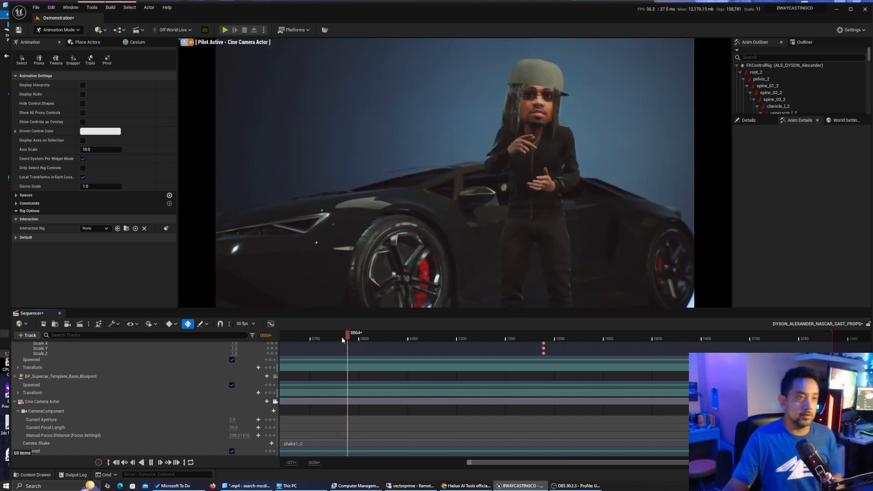